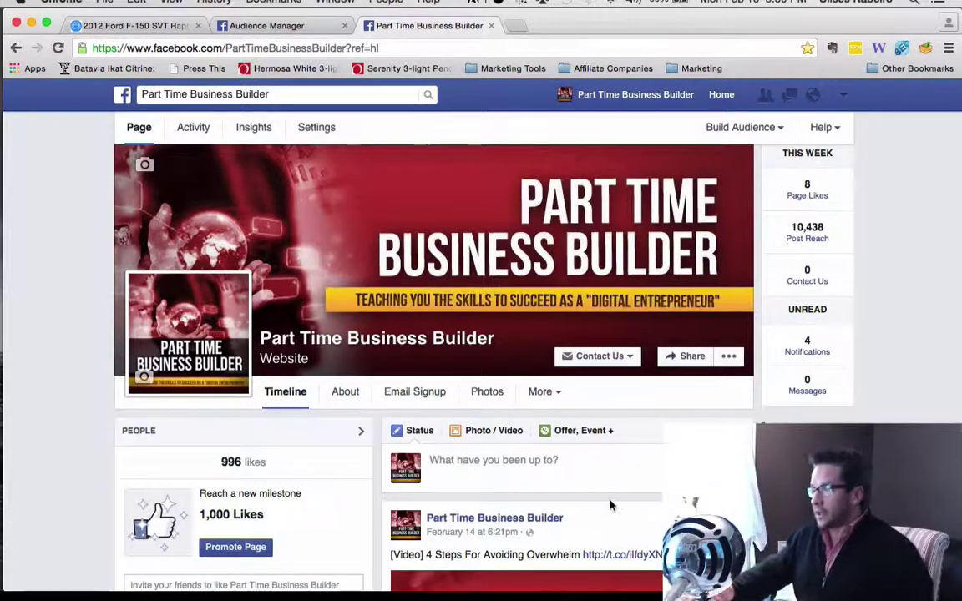
{"action": "scroll", "coordinate": [612, 506], "scroll_direction": "down", "scroll_amount": 10}
{"action": "scroll", "coordinate": [612, 505], "scroll_direction": "down", "scroll_amount": 15}
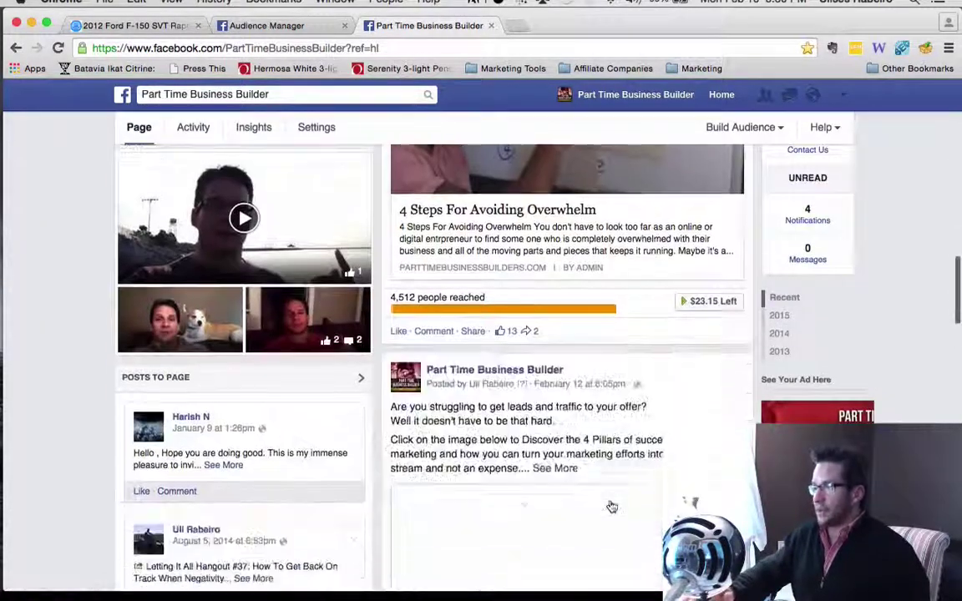
{"action": "scroll", "coordinate": [612, 507], "scroll_direction": "down", "scroll_amount": 15}
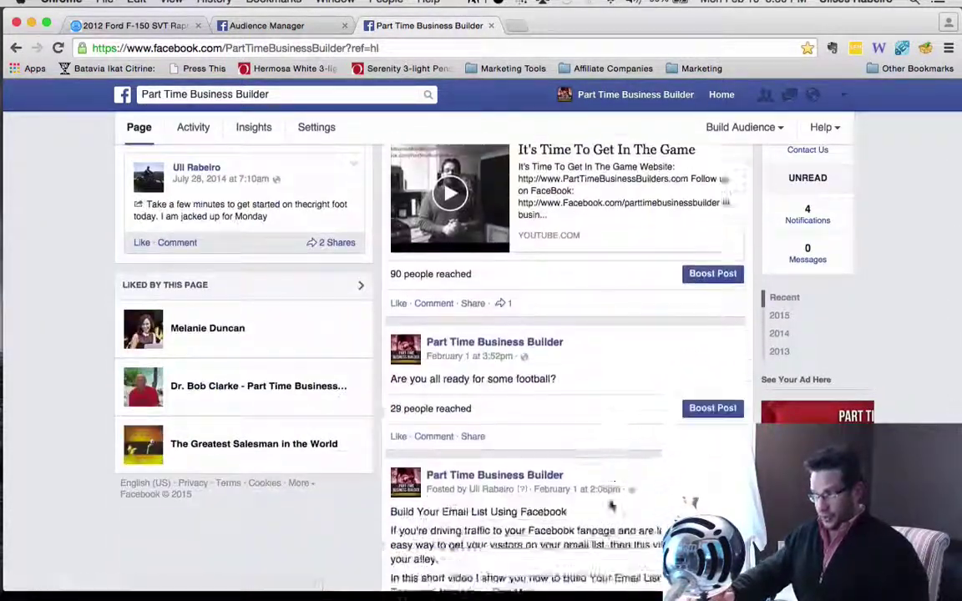
{"action": "scroll", "coordinate": [610, 506], "scroll_direction": "up", "scroll_amount": 20}
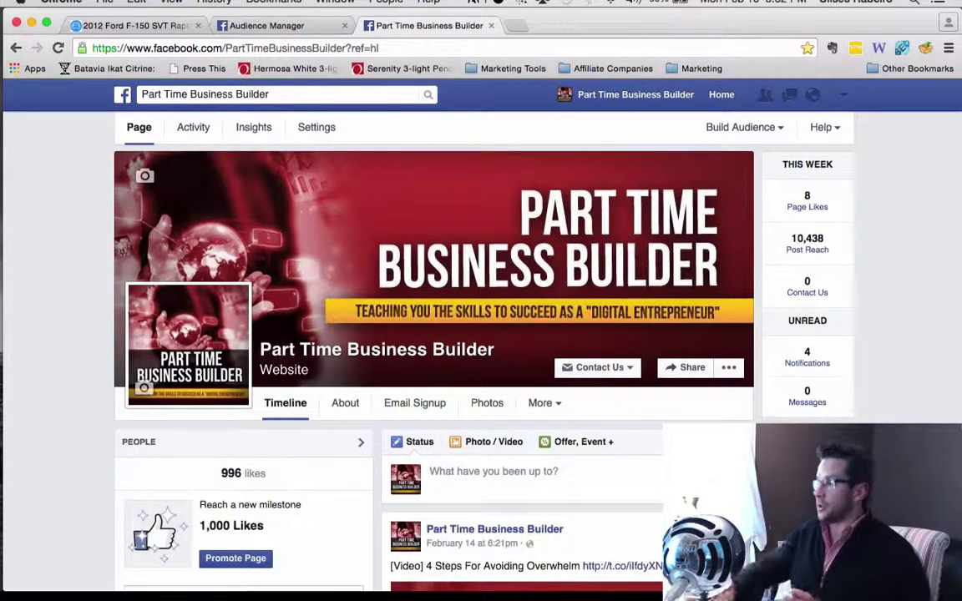
Open Manage Ads from the account menu to list all 27 campaigns
{"action": "left_click", "coordinate": [843, 99]}
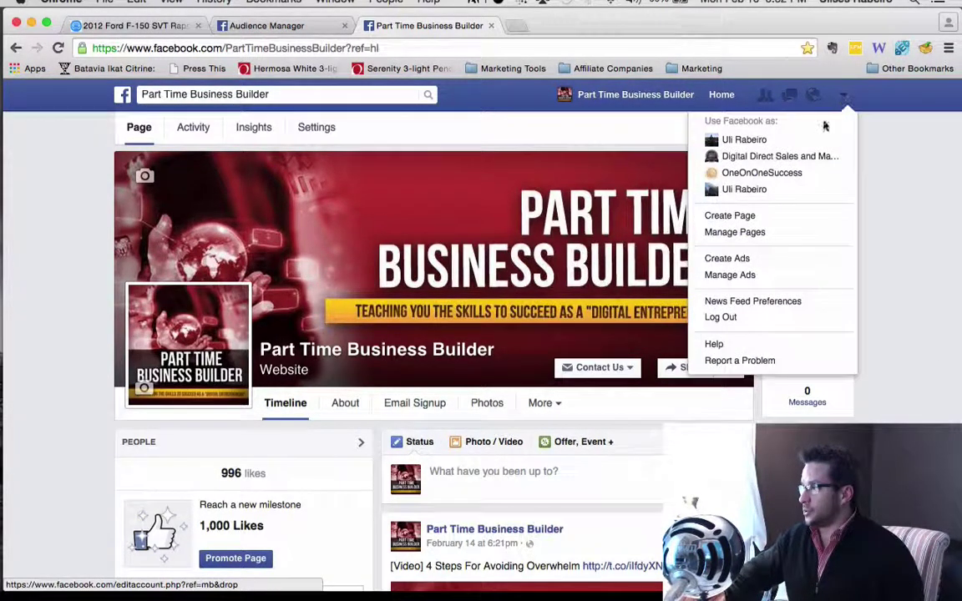
{"action": "left_click", "coordinate": [731, 277]}
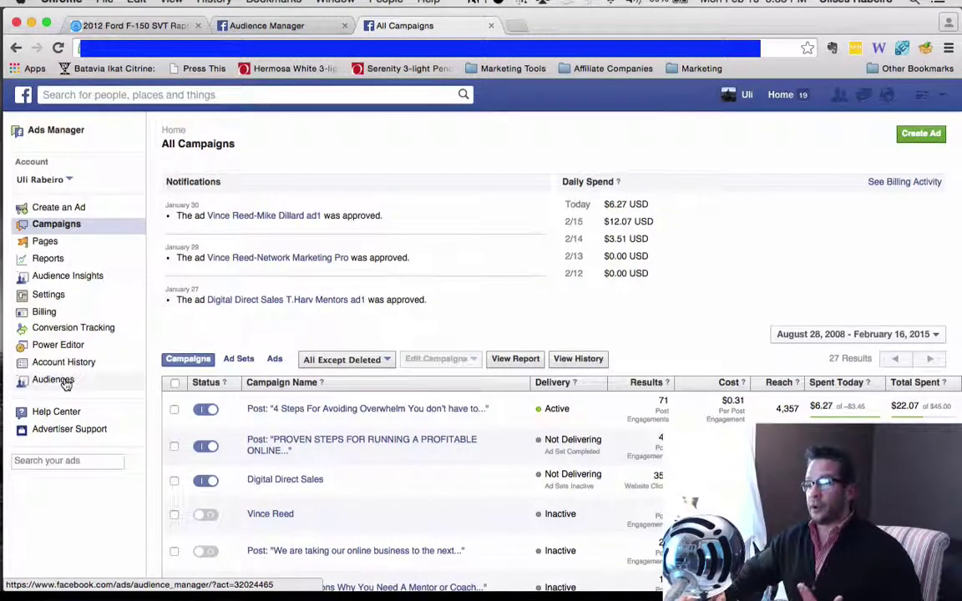
Look over the campaigns table, then go to the Audiences page from the left sidebar
{"action": "scroll", "coordinate": [405, 413], "scroll_direction": "down", "scroll_amount": 1}
{"action": "scroll", "coordinate": [405, 413], "scroll_direction": "down", "scroll_amount": 15}
{"action": "scroll", "coordinate": [403, 410], "scroll_direction": "up", "scroll_amount": 5}
{"action": "scroll", "coordinate": [403, 410], "scroll_direction": "up", "scroll_amount": 5}
{"action": "scroll", "coordinate": [372, 213], "scroll_direction": "up", "scroll_amount": 5}
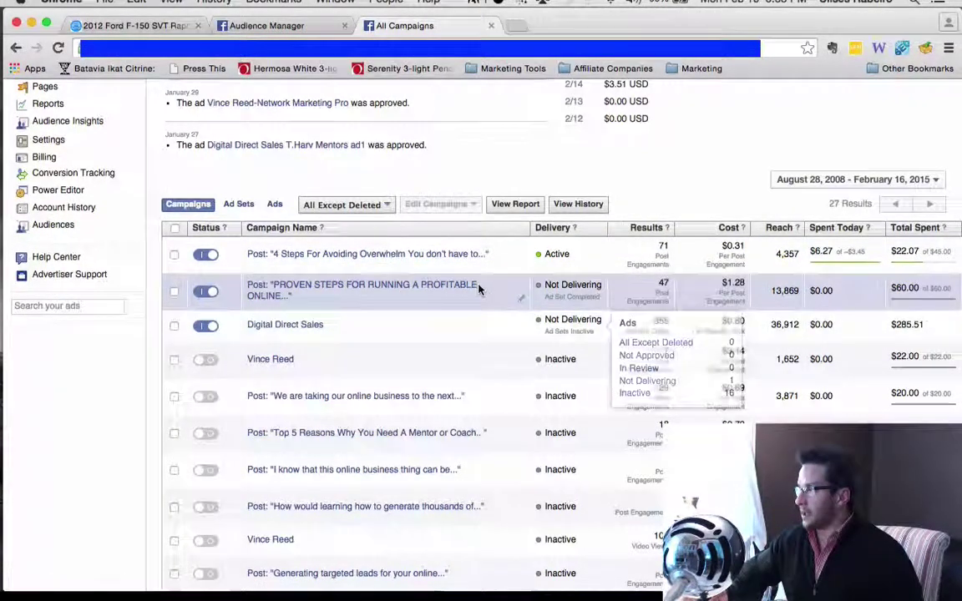
{"action": "scroll", "coordinate": [478, 288], "scroll_direction": "right", "scroll_amount": 3}
{"action": "scroll", "coordinate": [478, 288], "scroll_direction": "down", "scroll_amount": 1}
{"action": "scroll", "coordinate": [468, 334], "scroll_direction": "left", "scroll_amount": 3}
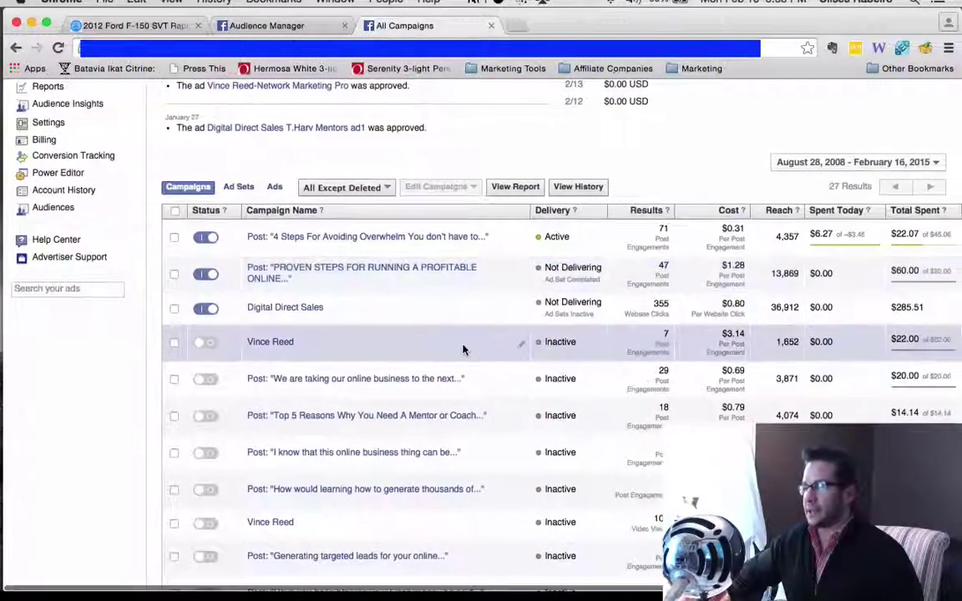
{"action": "scroll", "coordinate": [463, 349], "scroll_direction": "up", "scroll_amount": 2}
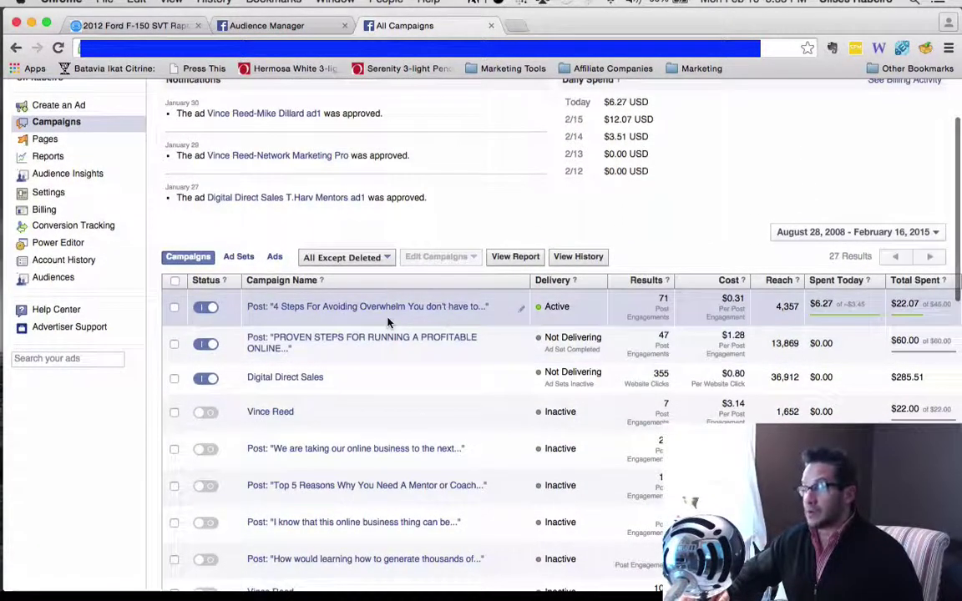
{"action": "left_click", "coordinate": [55, 278]}
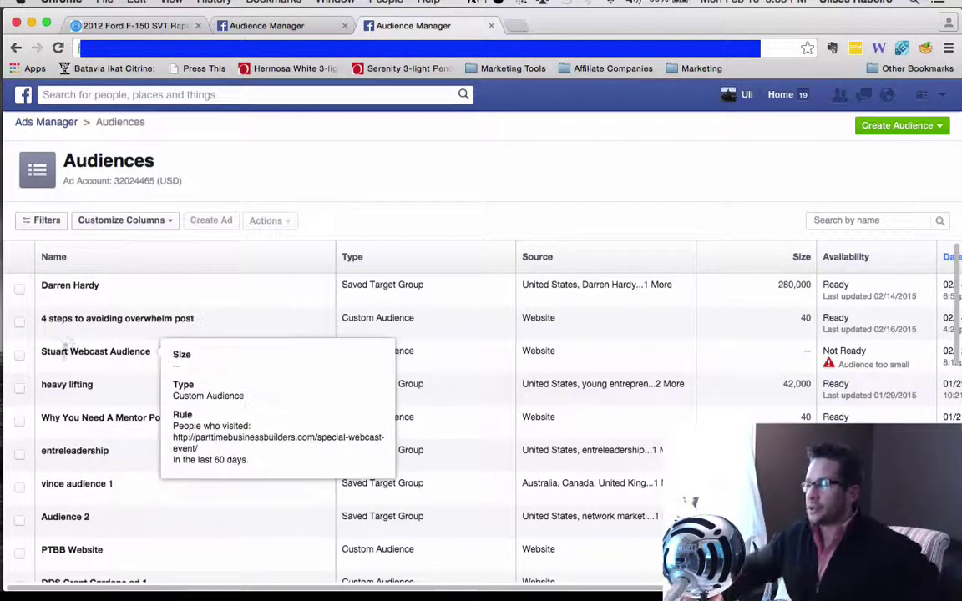
Check the rule of the '4 steps to avoiding overwhelm post' audience and select it
{"action": "mouse_move", "coordinate": [203, 331]}
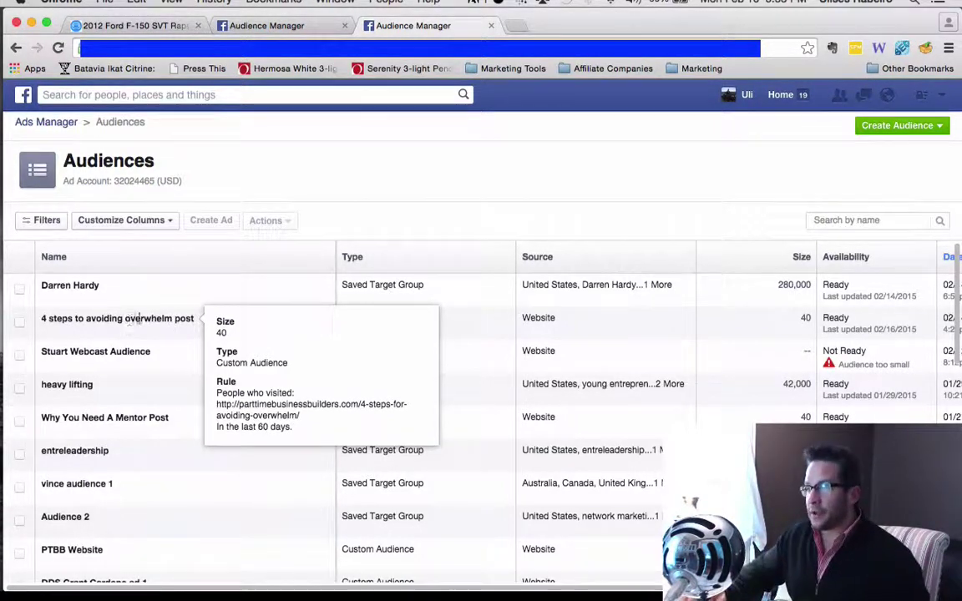
{"action": "left_click", "coordinate": [95, 318]}
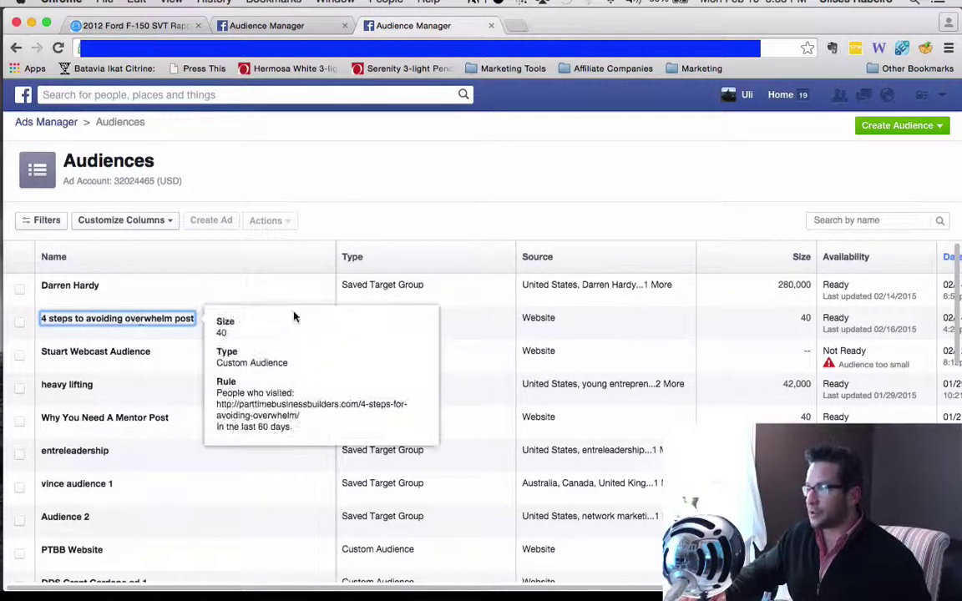
{"action": "mouse_move", "coordinate": [52, 315]}
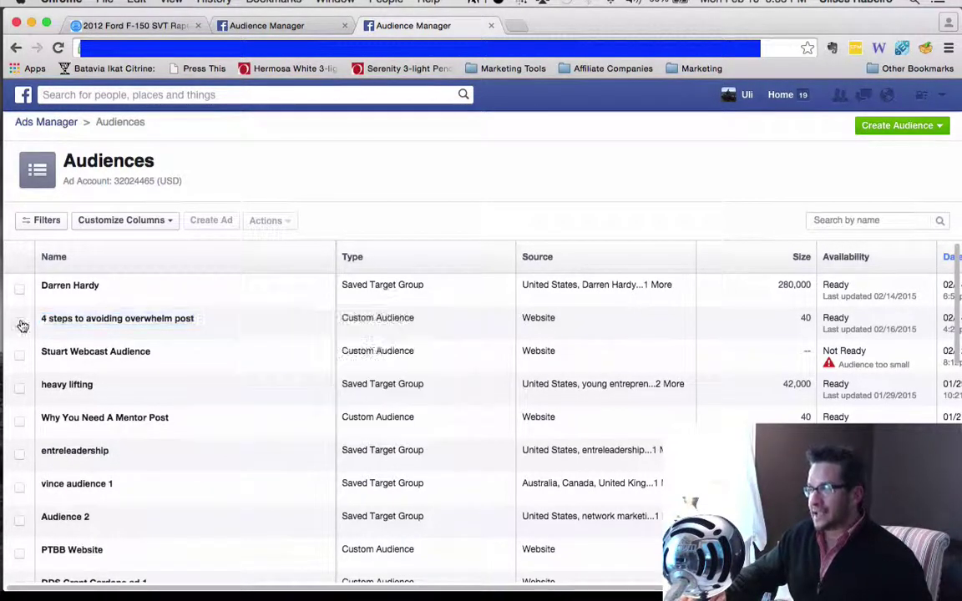
{"action": "left_click", "coordinate": [19, 322]}
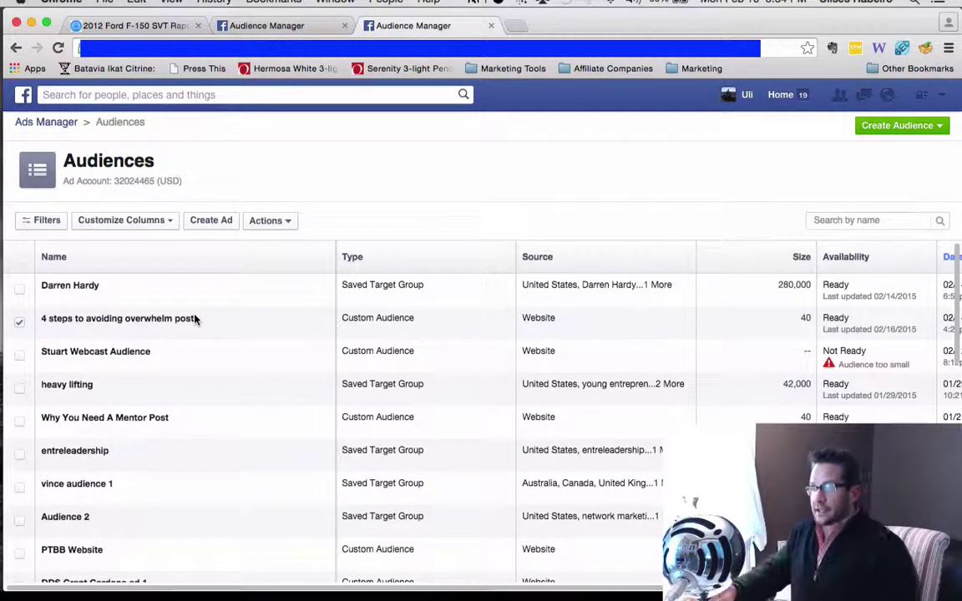
{"action": "mouse_move", "coordinate": [146, 317]}
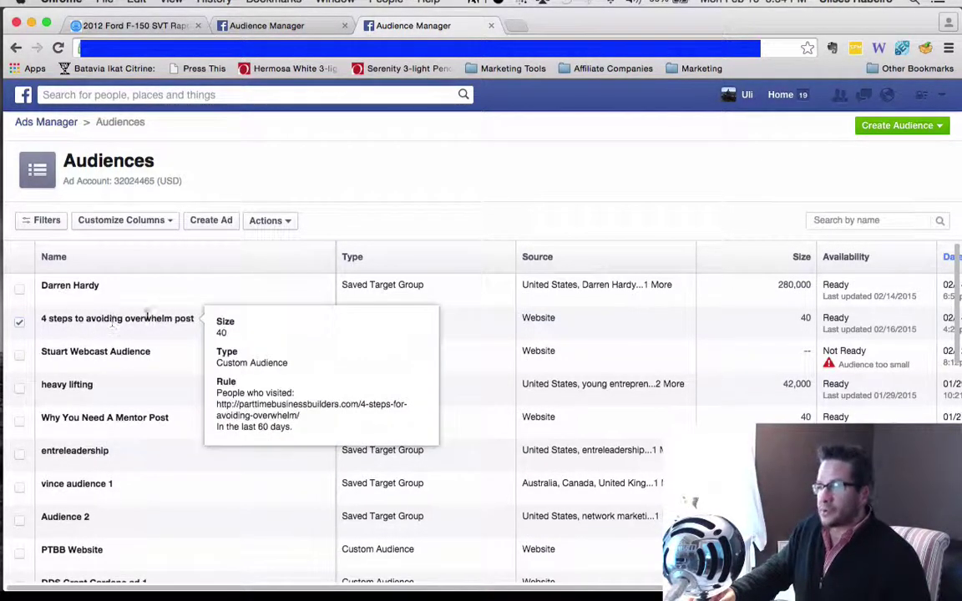
Load facebook.com in a new tab and switch to the Part Time Business Builder page
{"action": "left_click", "coordinate": [515, 26]}
{"action": "type", "text": "fac"}
{"action": "key", "text": "Return"}
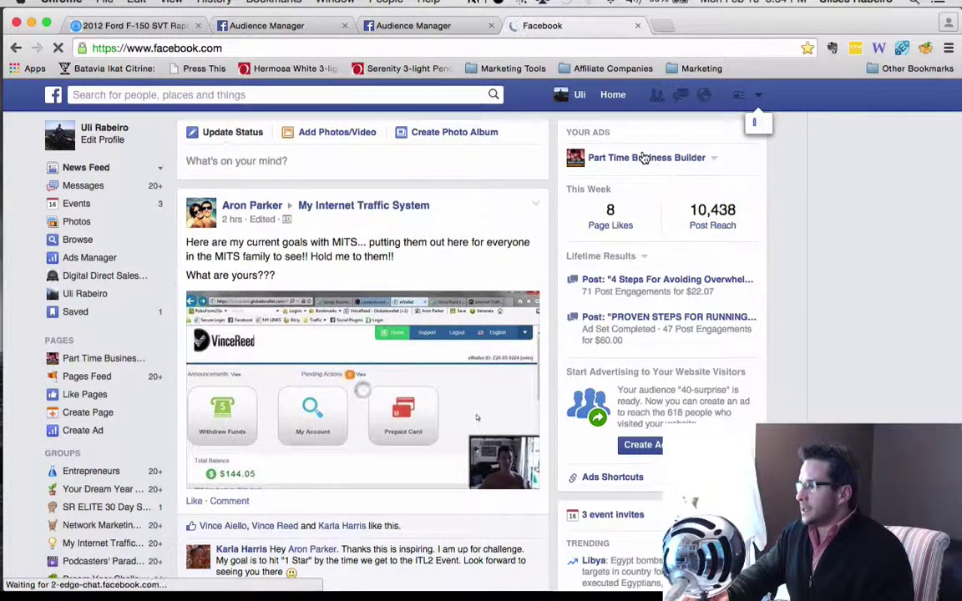
{"action": "left_click", "coordinate": [756, 95]}
{"action": "left_click", "coordinate": [643, 184]}
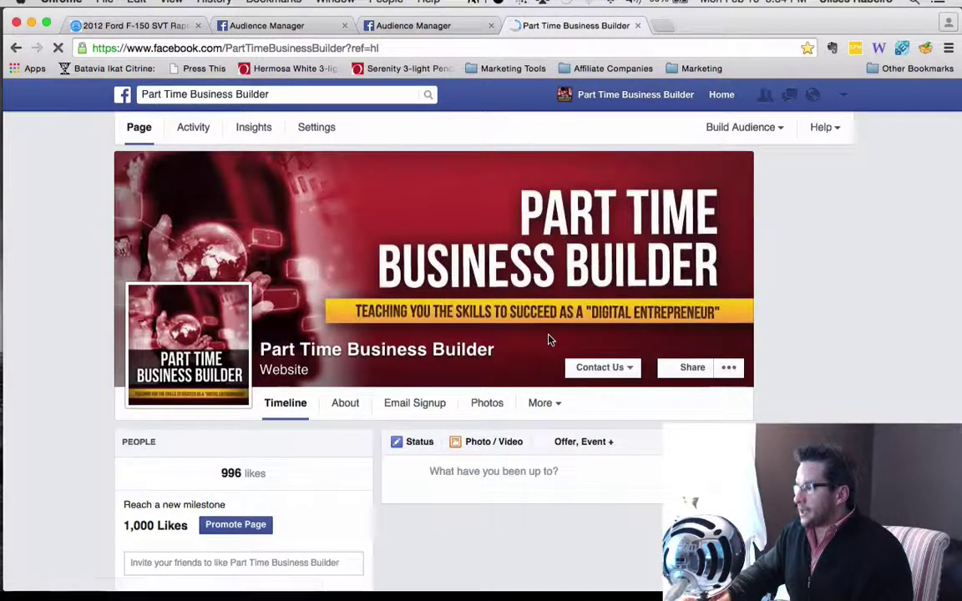
Expand the full text of the overwhelm post and open its linked blog article
{"action": "scroll", "coordinate": [549, 339], "scroll_direction": "down", "scroll_amount": 5}
{"action": "scroll", "coordinate": [549, 340], "scroll_direction": "down", "scroll_amount": 15}
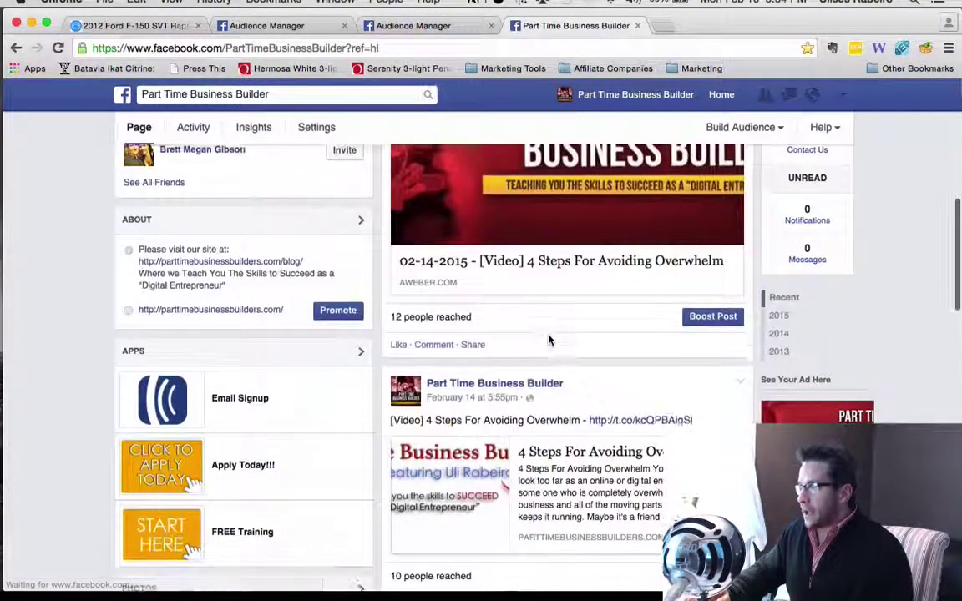
{"action": "scroll", "coordinate": [548, 340], "scroll_direction": "down", "scroll_amount": 1}
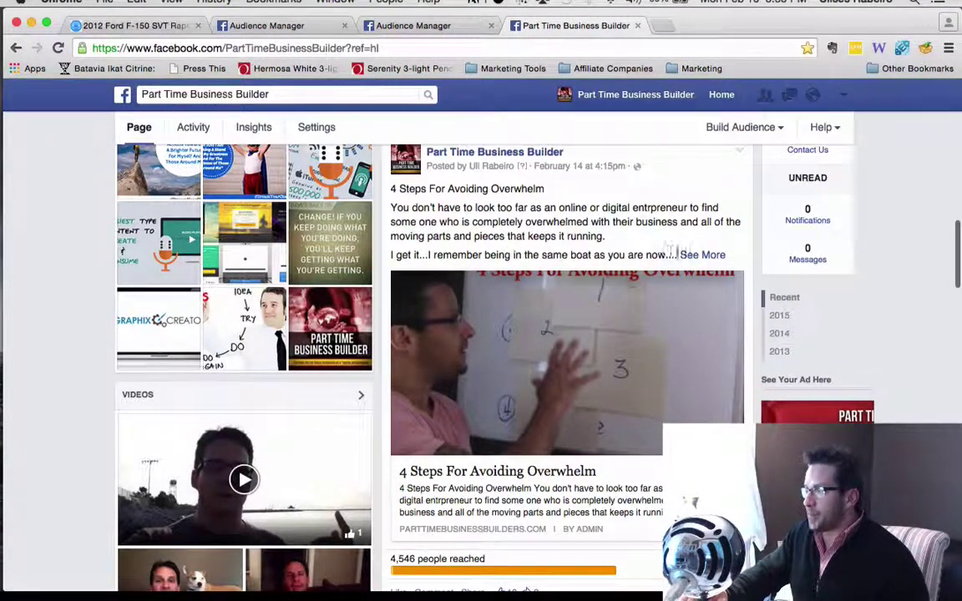
{"action": "left_click", "coordinate": [702, 255]}
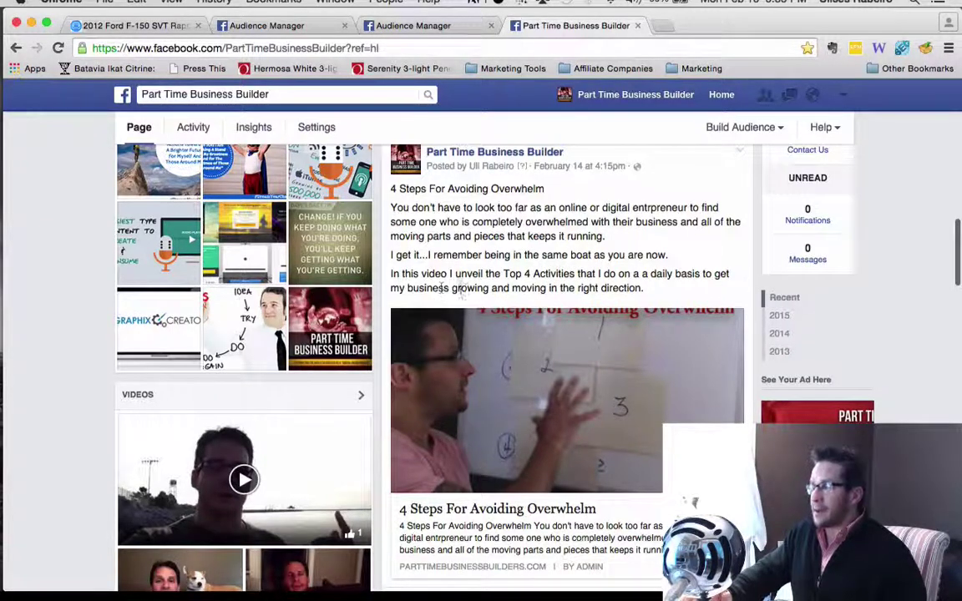
{"action": "scroll", "coordinate": [600, 275], "scroll_direction": "down", "scroll_amount": 3}
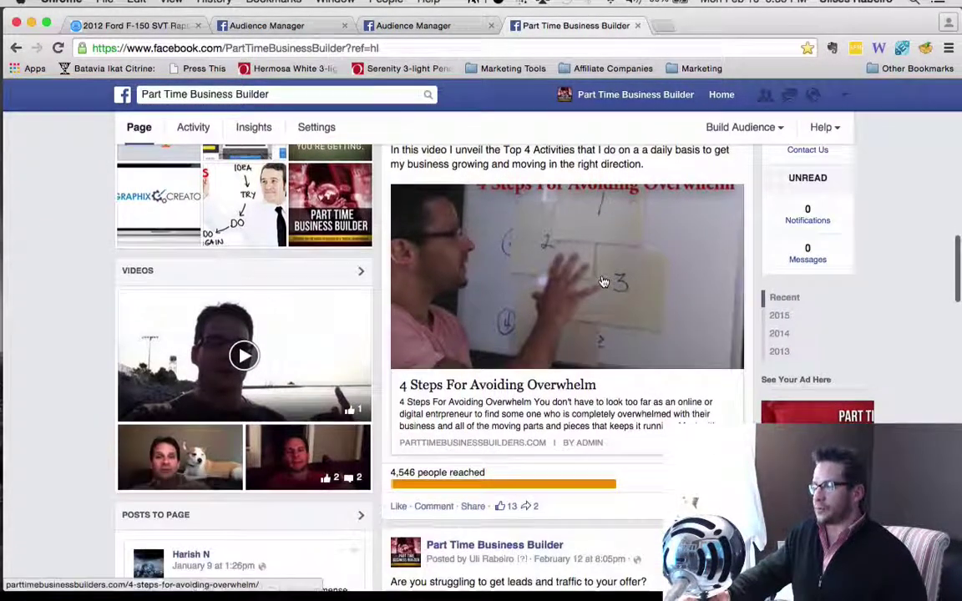
{"action": "scroll", "coordinate": [601, 278], "scroll_direction": "up", "scroll_amount": 3}
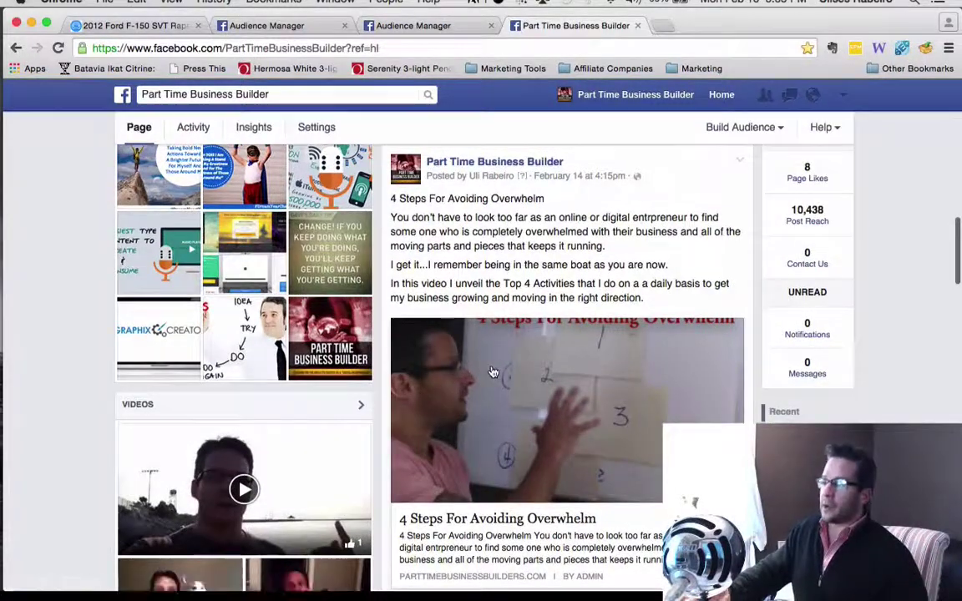
{"action": "left_click", "coordinate": [491, 370]}
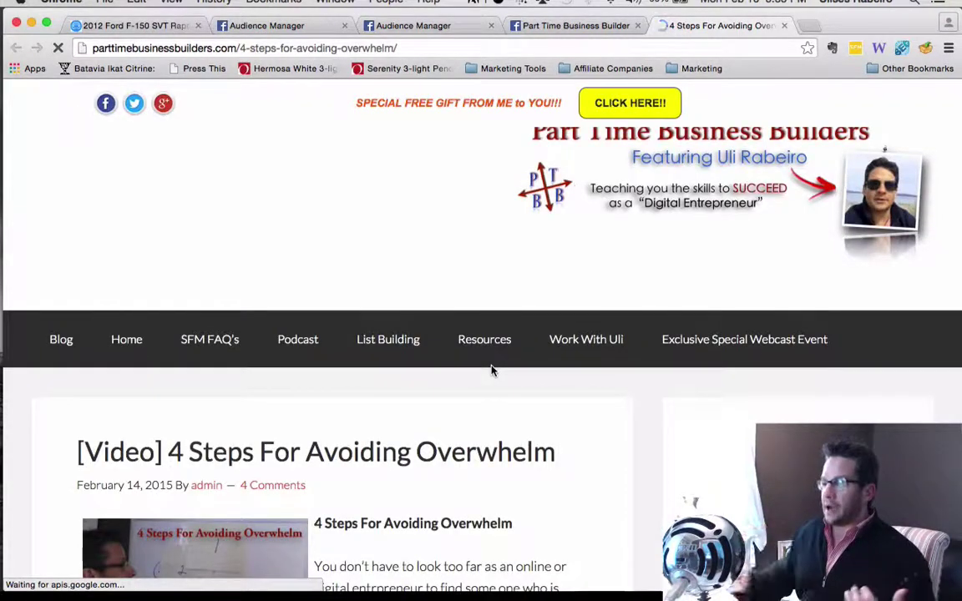
Skim the '4 Steps For Avoiding Overwhelm' article, then return to the Audience Manager tab
{"action": "scroll", "coordinate": [564, 477], "scroll_direction": "down", "scroll_amount": 5}
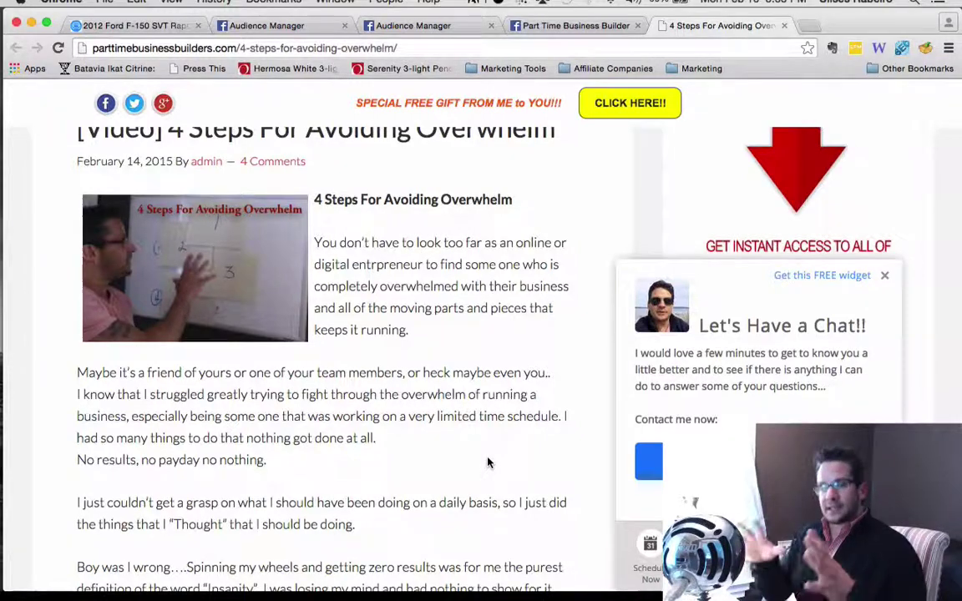
{"action": "scroll", "coordinate": [489, 463], "scroll_direction": "down", "scroll_amount": 2}
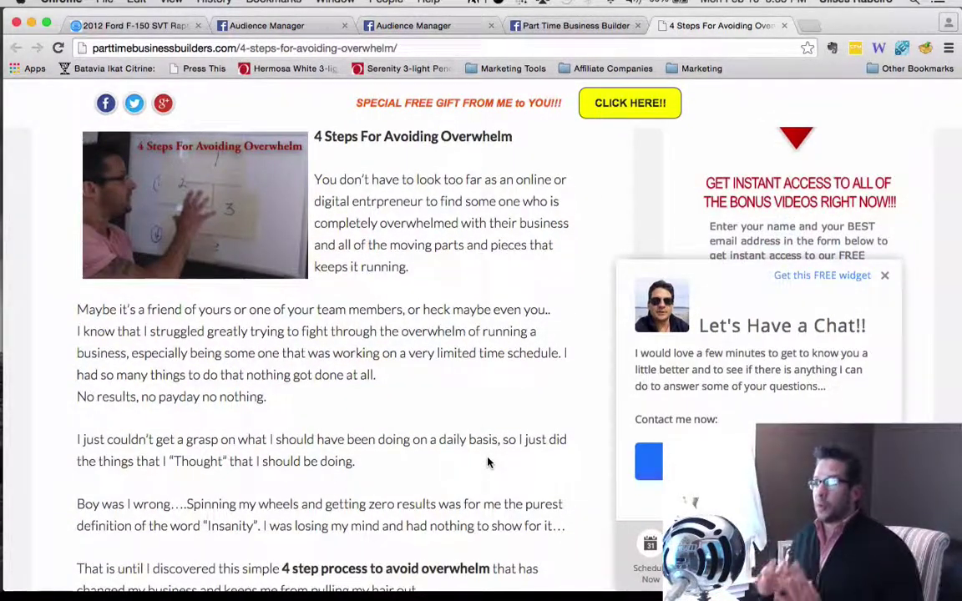
{"action": "scroll", "coordinate": [488, 462], "scroll_direction": "up", "scroll_amount": 5}
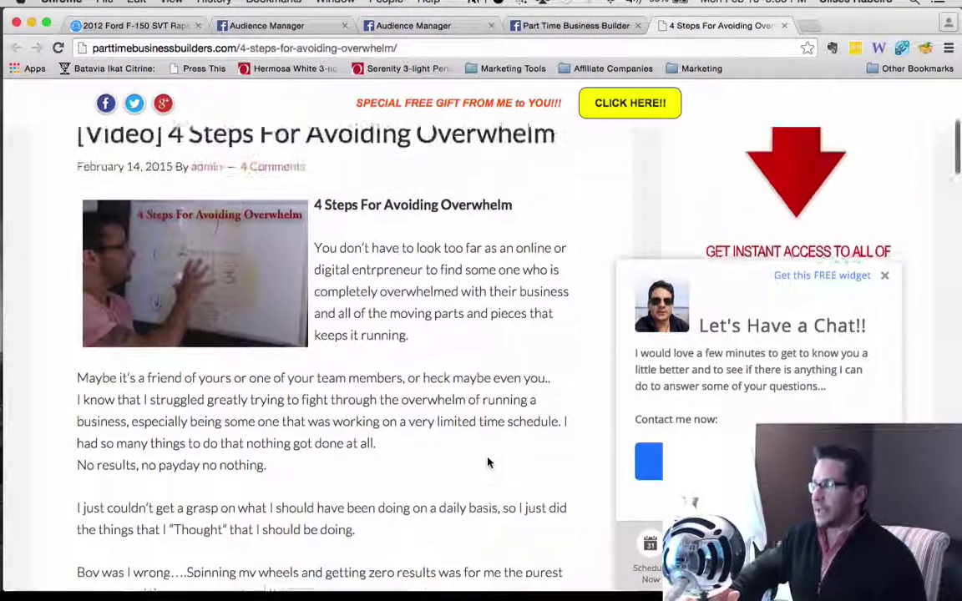
{"action": "scroll", "coordinate": [488, 463], "scroll_direction": "down", "scroll_amount": 3}
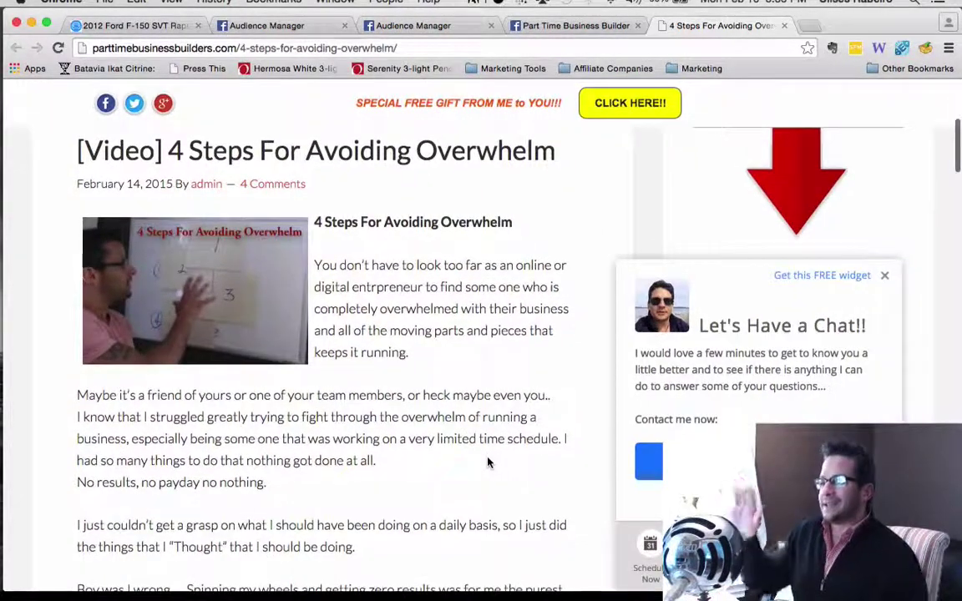
{"action": "left_click", "coordinate": [413, 25]}
{"action": "mouse_move", "coordinate": [71, 318]}
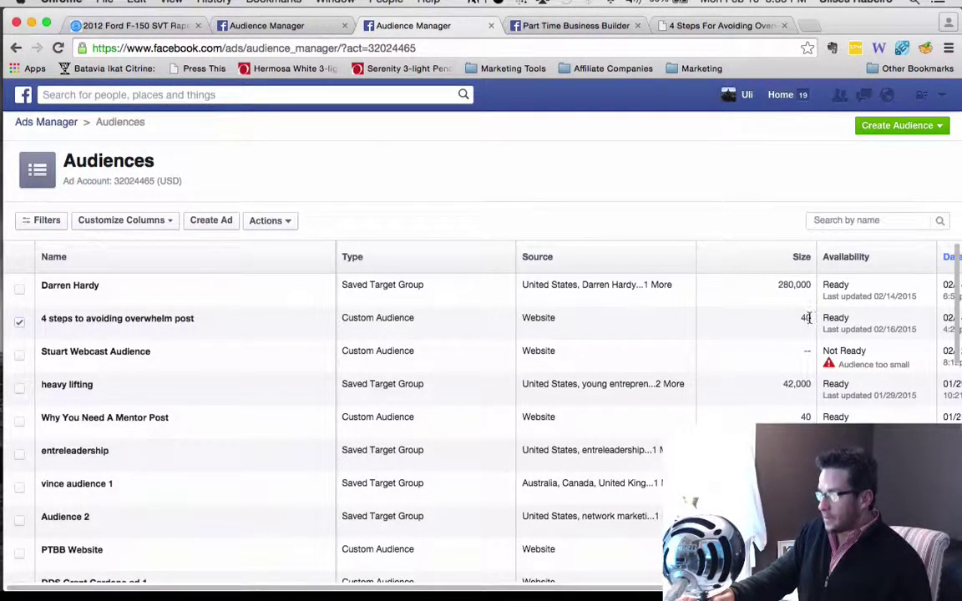
Switch from the Audiences list to the '4 Steps For Avoiding Overwhelm' blog post tab
{"action": "scroll", "coordinate": [742, 327], "scroll_direction": "right", "scroll_amount": 5}
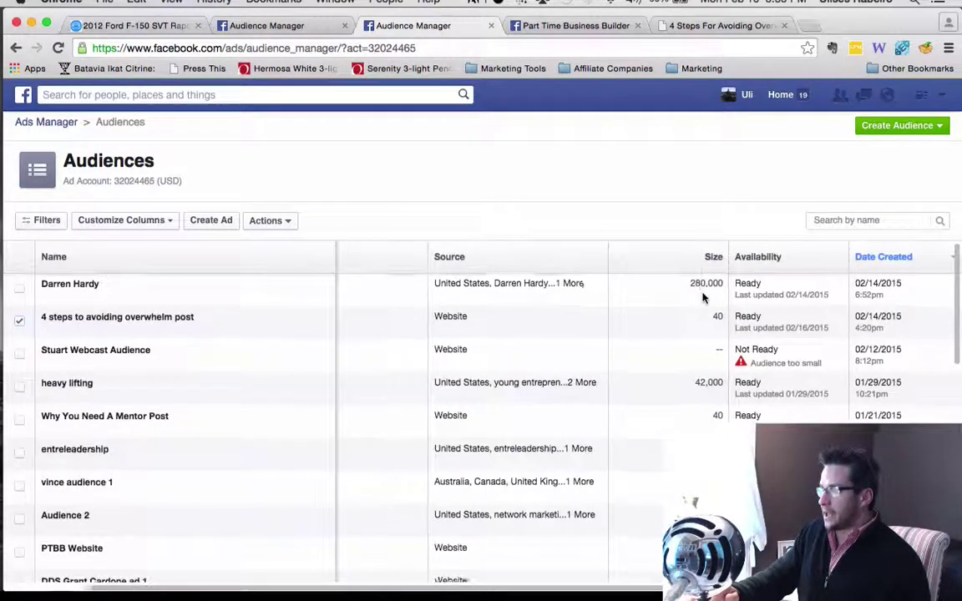
{"action": "scroll", "coordinate": [793, 350], "scroll_direction": "left", "scroll_amount": 5}
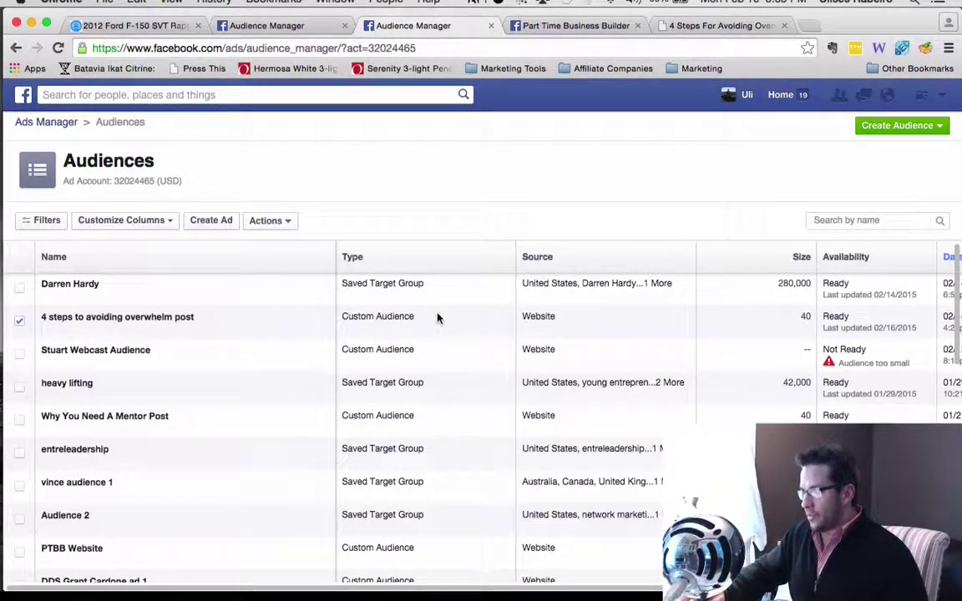
{"action": "left_click", "coordinate": [678, 25]}
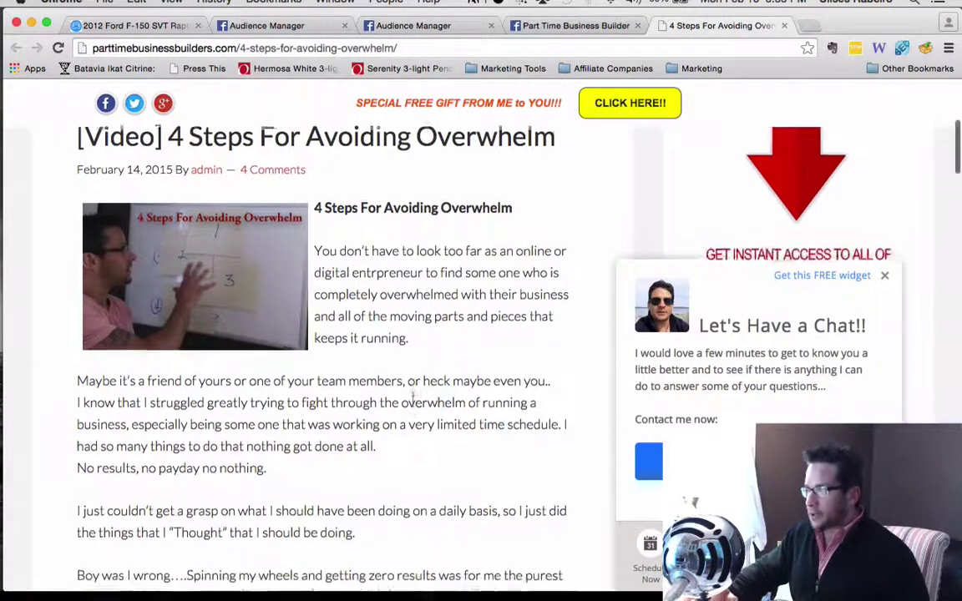
Read through the blog post, then return to the Audience Manager tab showing 'Sorry, we got confused'
{"action": "scroll", "coordinate": [895, 241], "scroll_direction": "down", "scroll_amount": 1}
{"action": "scroll", "coordinate": [477, 281], "scroll_direction": "up", "scroll_amount": 5}
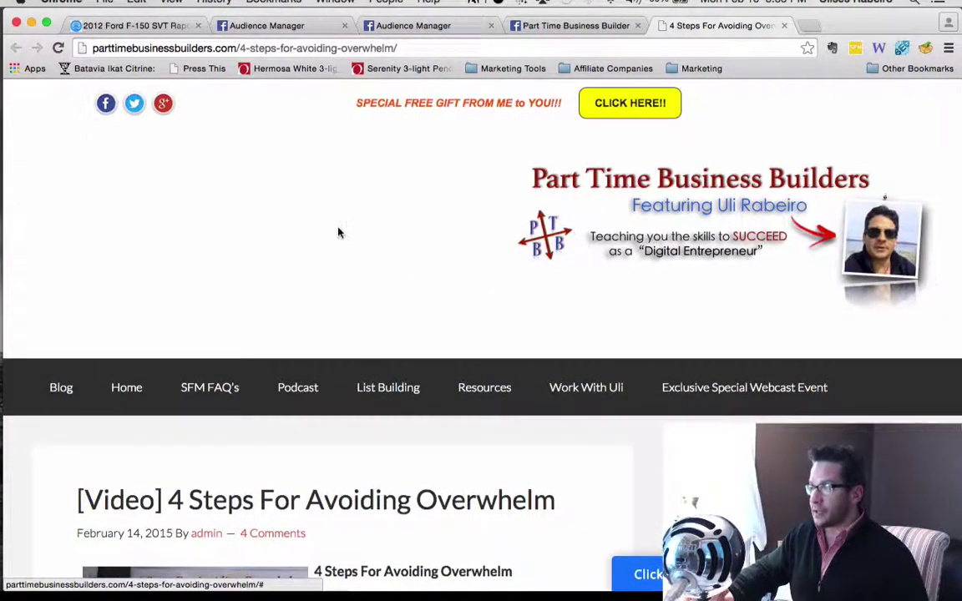
{"action": "scroll", "coordinate": [342, 215], "scroll_direction": "down", "scroll_amount": 5}
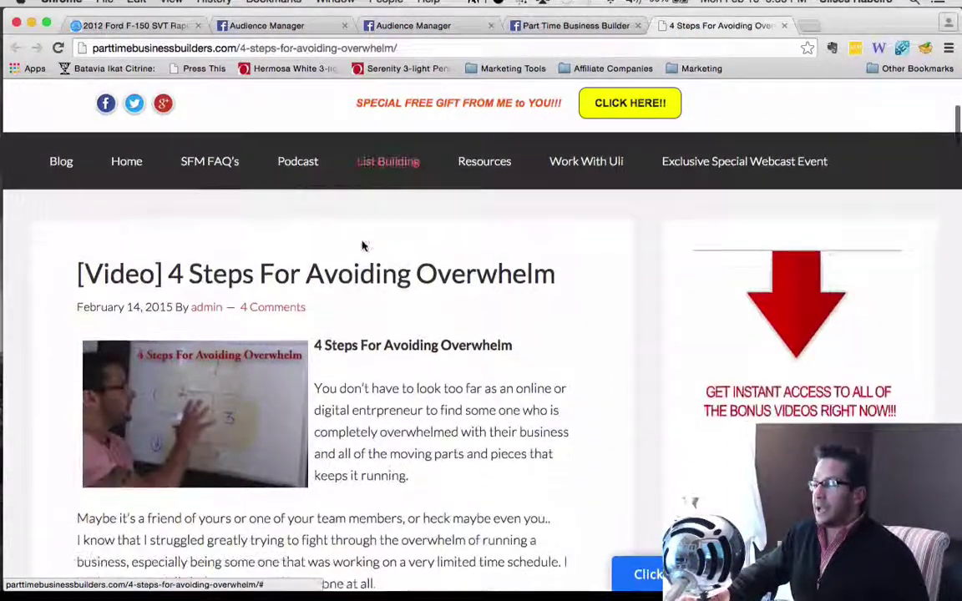
{"action": "scroll", "coordinate": [396, 404], "scroll_direction": "up", "scroll_amount": 1}
{"action": "scroll", "coordinate": [398, 393], "scroll_direction": "down", "scroll_amount": 10}
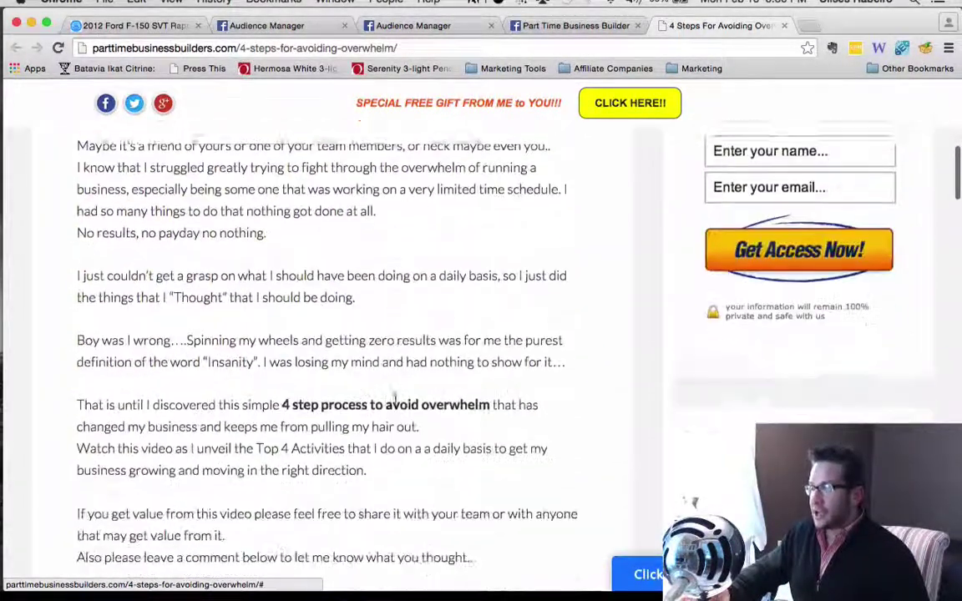
{"action": "scroll", "coordinate": [306, 499], "scroll_direction": "down", "scroll_amount": 12}
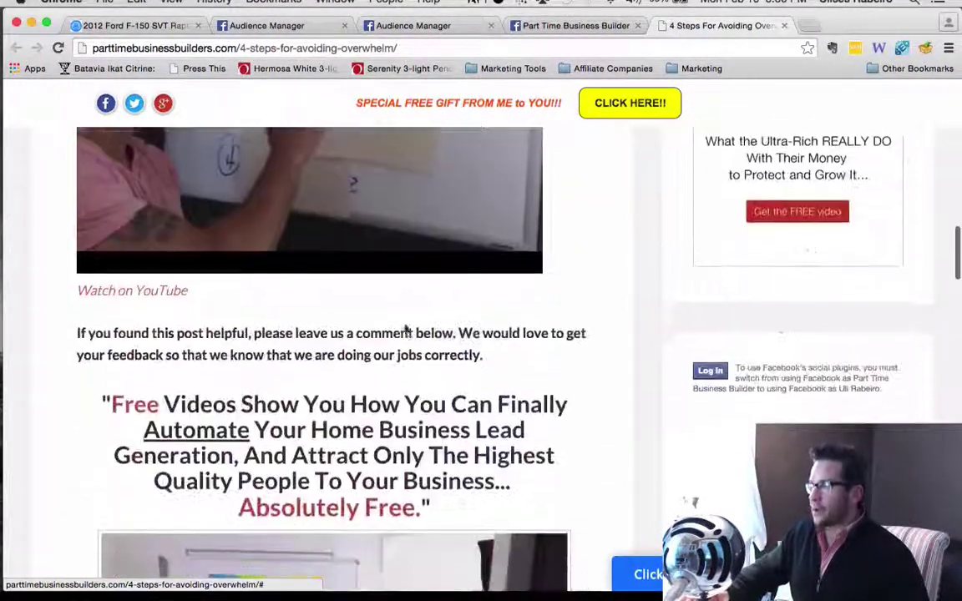
{"action": "scroll", "coordinate": [296, 390], "scroll_direction": "down", "scroll_amount": 3}
{"action": "scroll", "coordinate": [317, 343], "scroll_direction": "up", "scroll_amount": 8}
{"action": "scroll", "coordinate": [464, 307], "scroll_direction": "up", "scroll_amount": 6}
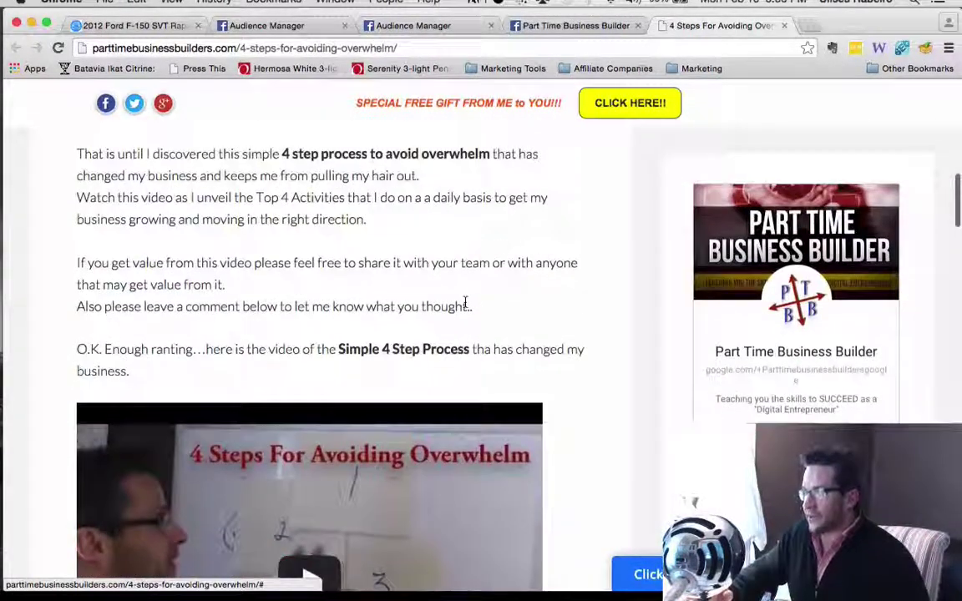
{"action": "scroll", "coordinate": [466, 307], "scroll_direction": "up", "scroll_amount": 6}
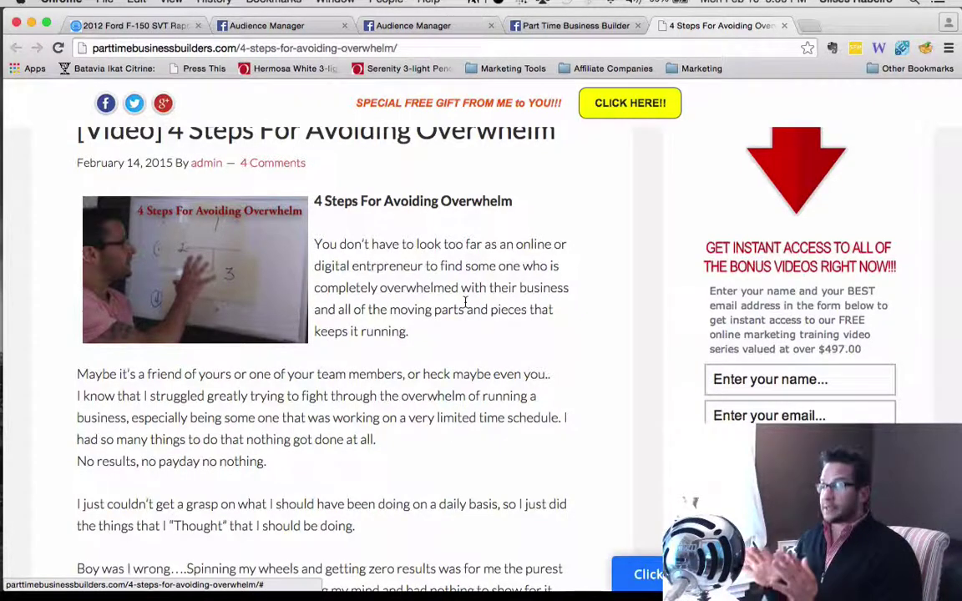
{"action": "scroll", "coordinate": [465, 302], "scroll_direction": "up", "scroll_amount": 1}
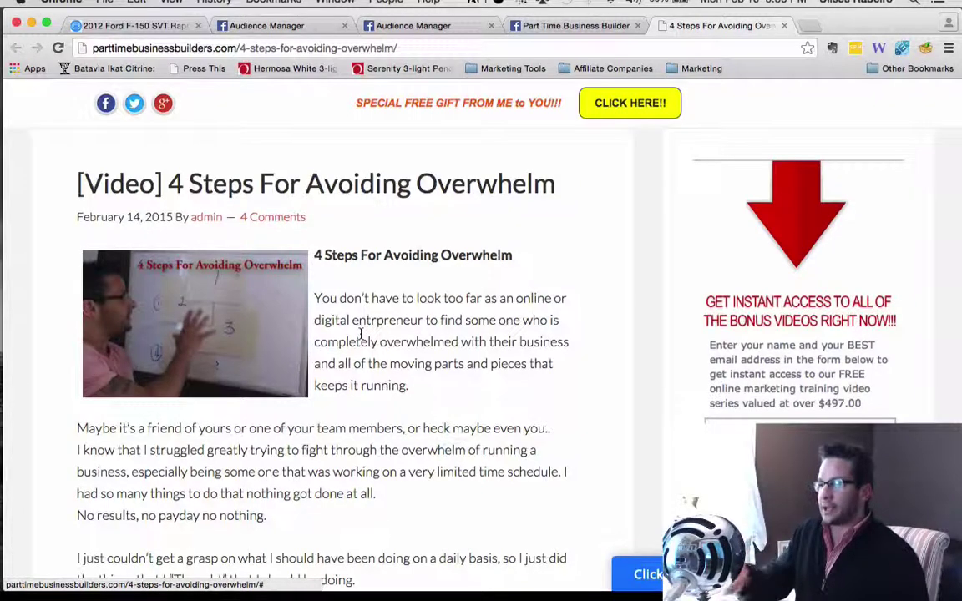
{"action": "scroll", "coordinate": [360, 334], "scroll_direction": "down", "scroll_amount": 1}
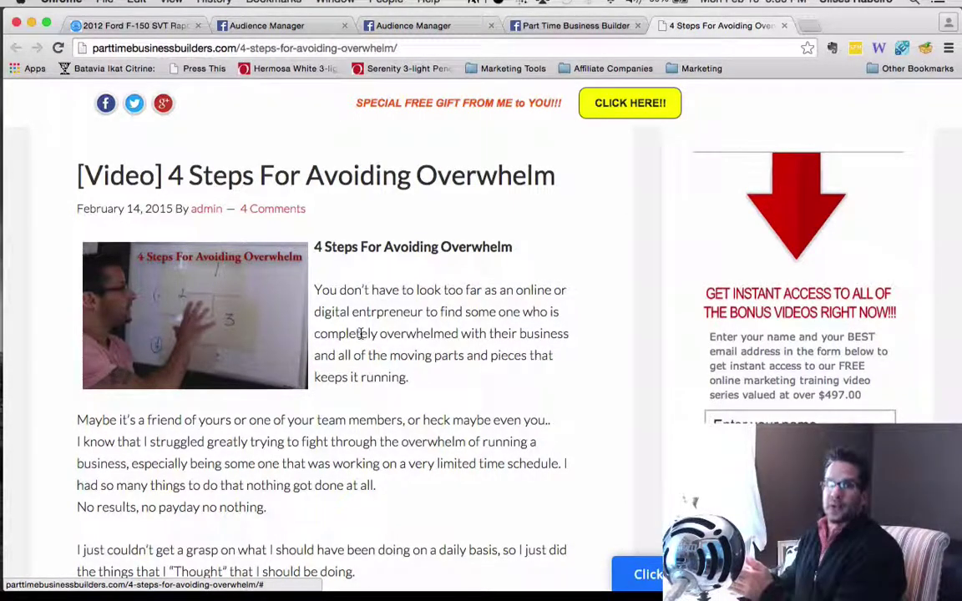
{"action": "left_click", "coordinate": [259, 25]}
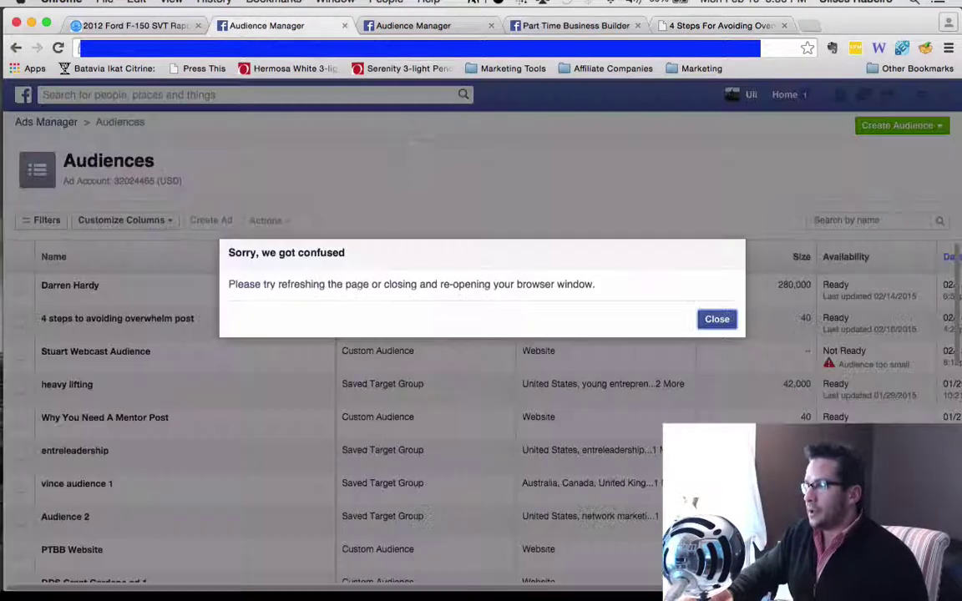
Dismiss the error and create an ad for the overwhelm post audience as your personal profile
{"action": "left_click", "coordinate": [716, 322]}
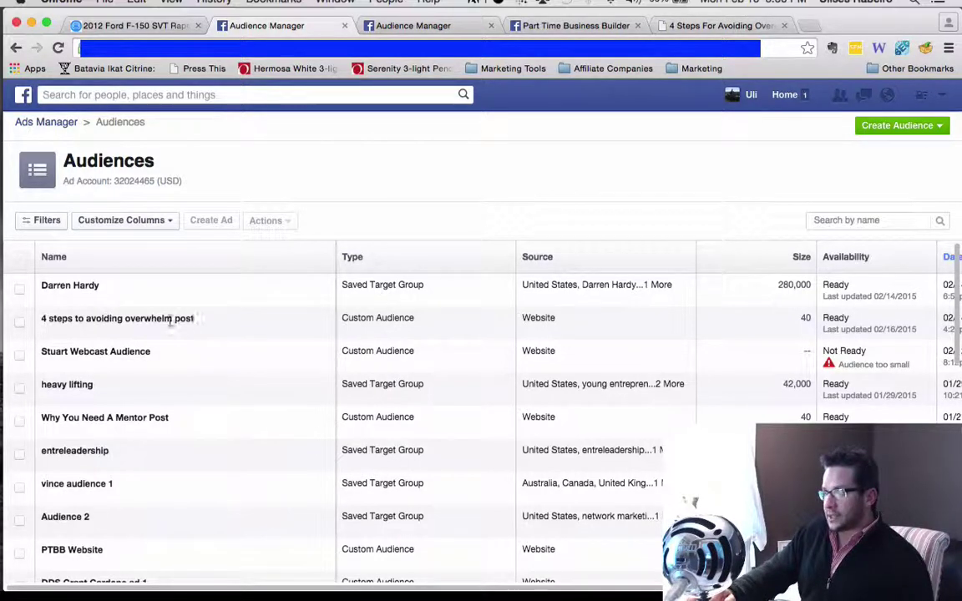
{"action": "left_click", "coordinate": [19, 321]}
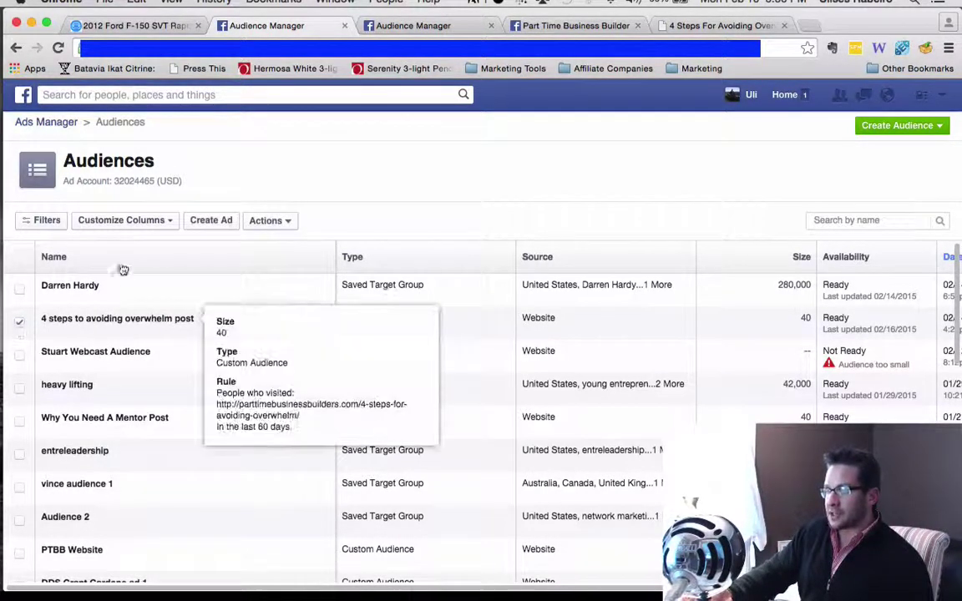
{"action": "left_click", "coordinate": [209, 222]}
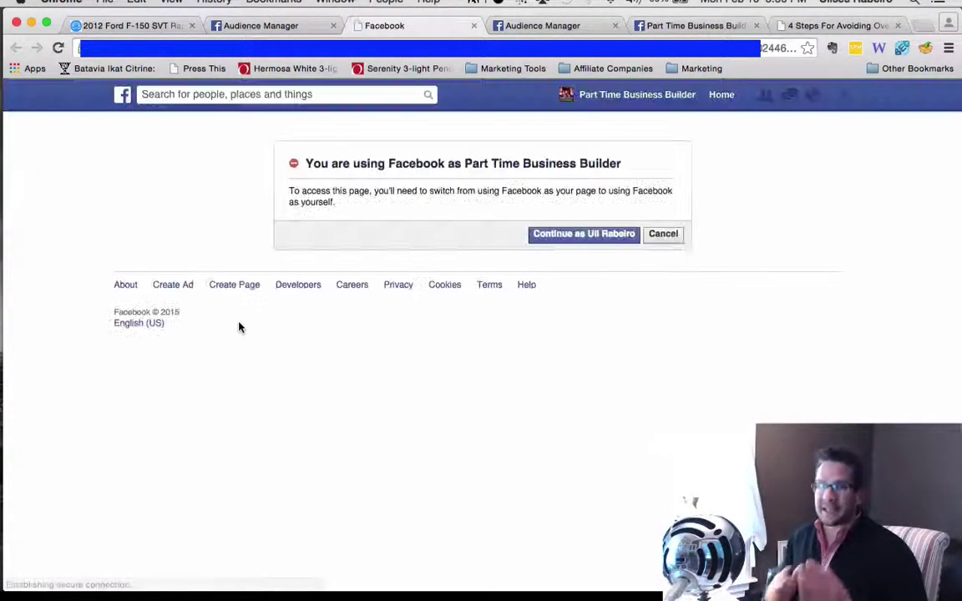
{"action": "left_click", "coordinate": [620, 237]}
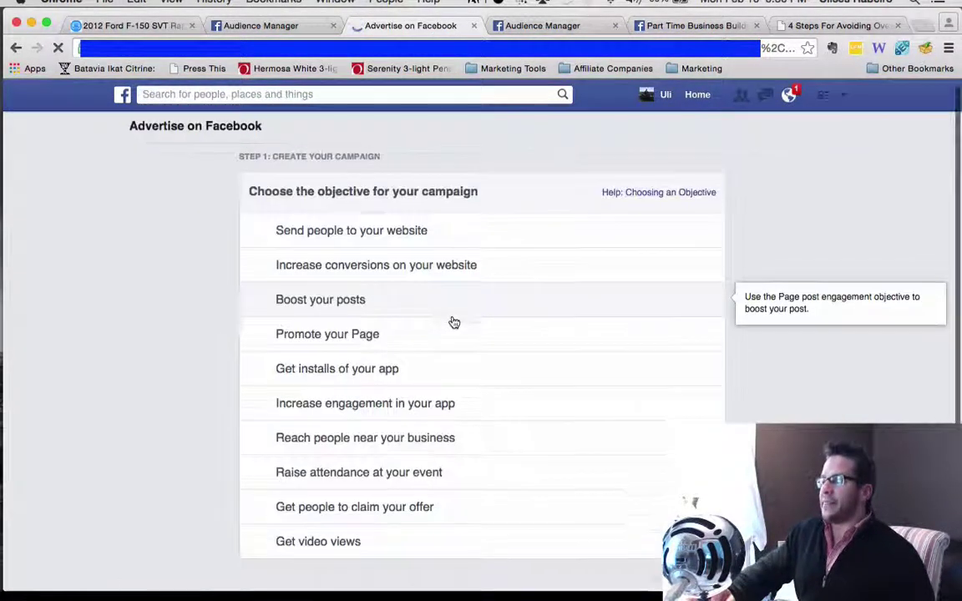
{"action": "scroll", "coordinate": [453, 322], "scroll_direction": "down", "scroll_amount": 1}
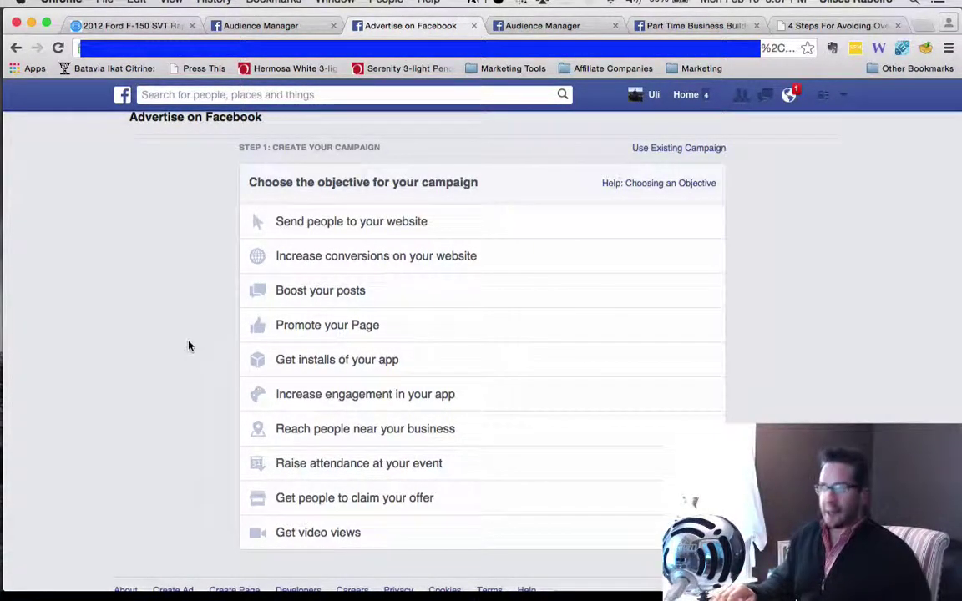
{"action": "scroll", "coordinate": [189, 345], "scroll_direction": "up", "scroll_amount": 1}
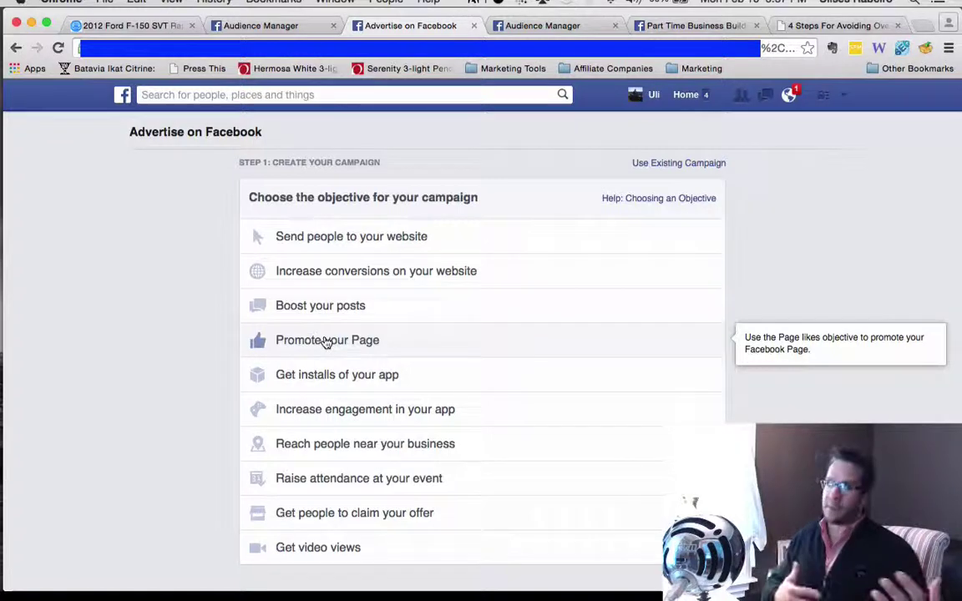
Choose the Send people to your website objective, then back out to Step 1 as your personal profile
{"action": "left_click", "coordinate": [325, 240]}
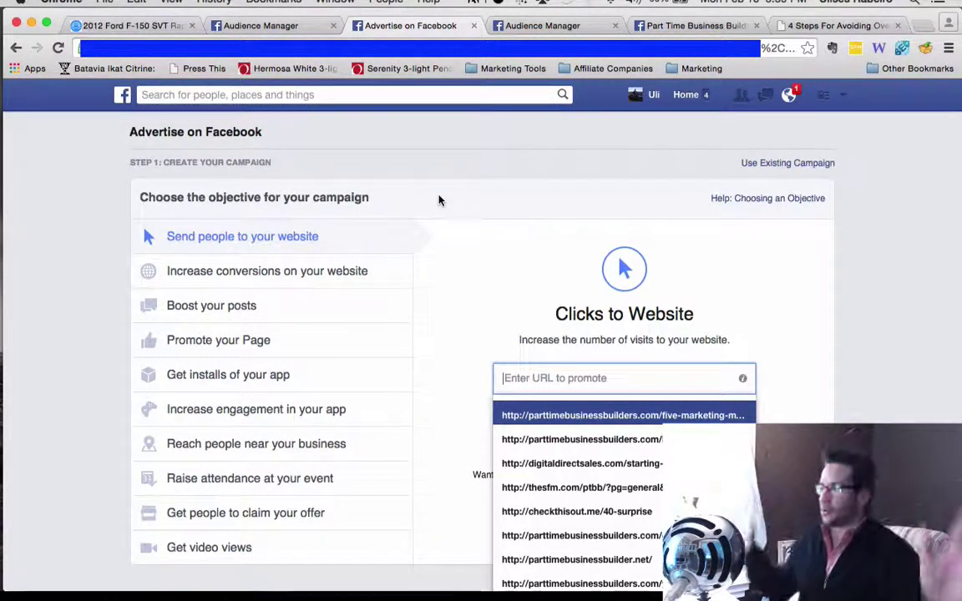
{"action": "left_click", "coordinate": [791, 96]}
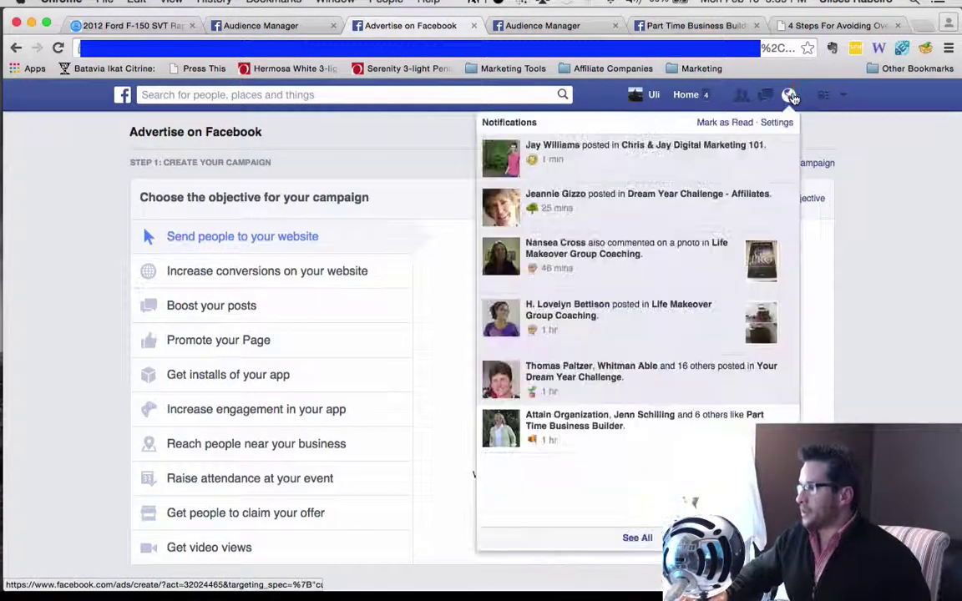
{"action": "left_click", "coordinate": [878, 312]}
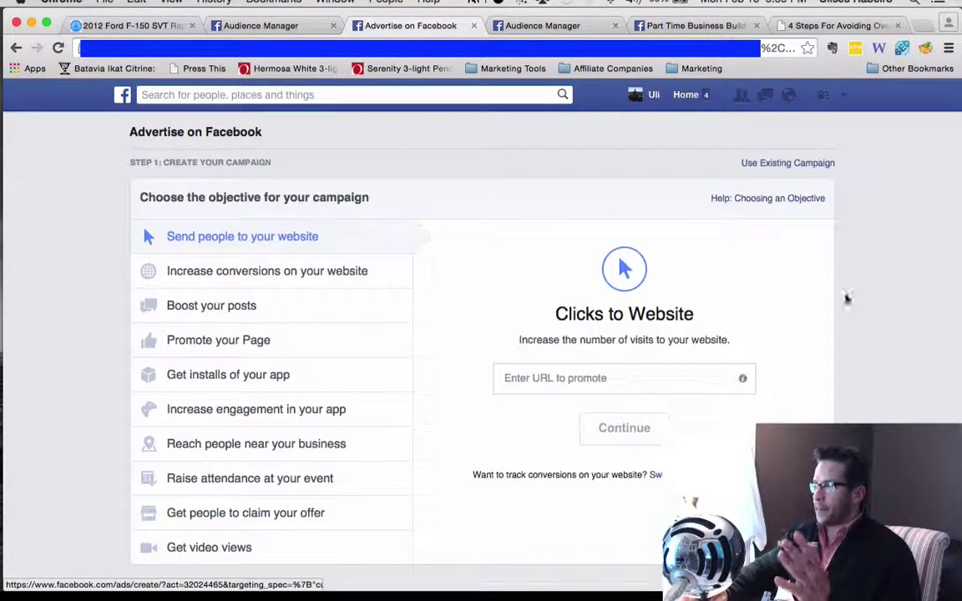
{"action": "left_click", "coordinate": [13, 51]}
{"action": "left_click", "coordinate": [529, 240]}
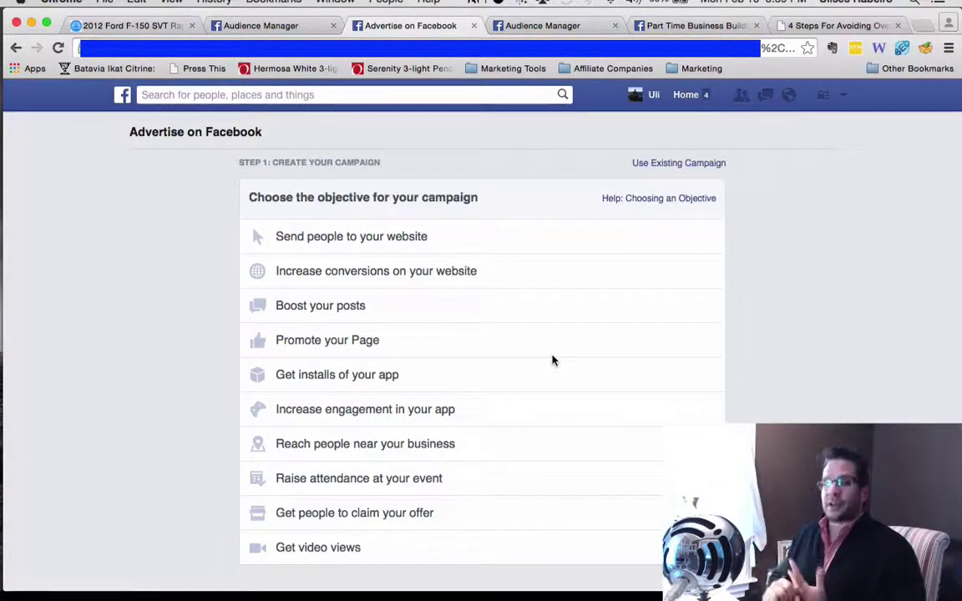
Return to the audience list, dismiss the confusion error, and select the overwhelm post audience
{"action": "left_click", "coordinate": [258, 26]}
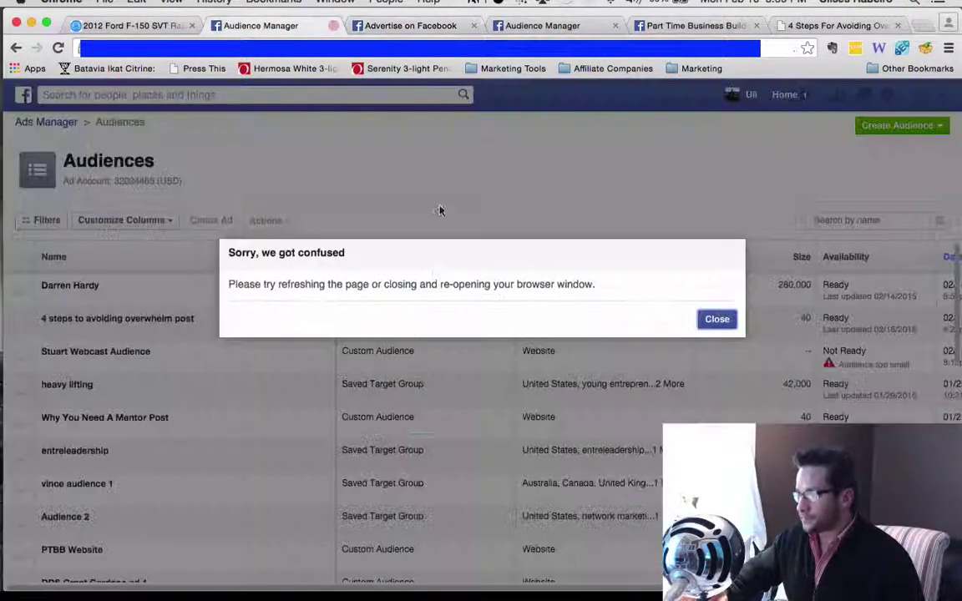
{"action": "left_click", "coordinate": [717, 320]}
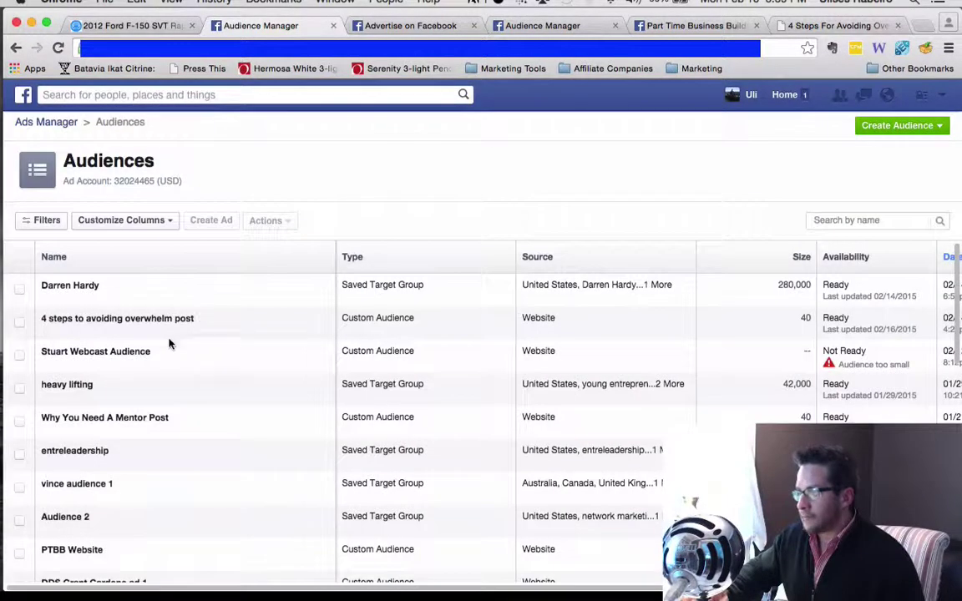
{"action": "left_click", "coordinate": [20, 322]}
View the audience's website pixel via Actions > View Pixel, select its code, then close Pixel Details
{"action": "left_click", "coordinate": [267, 221]}
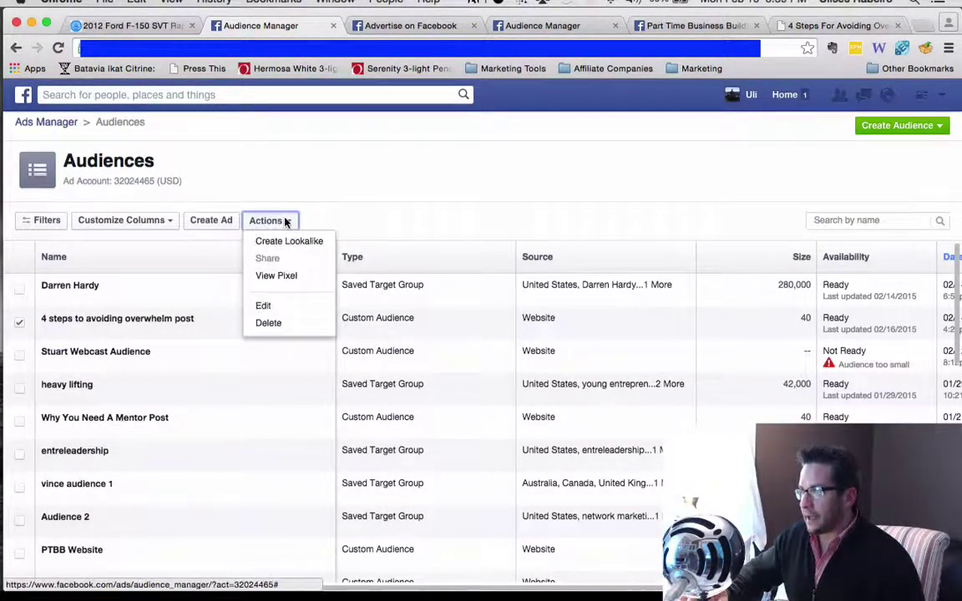
{"action": "left_click", "coordinate": [280, 278]}
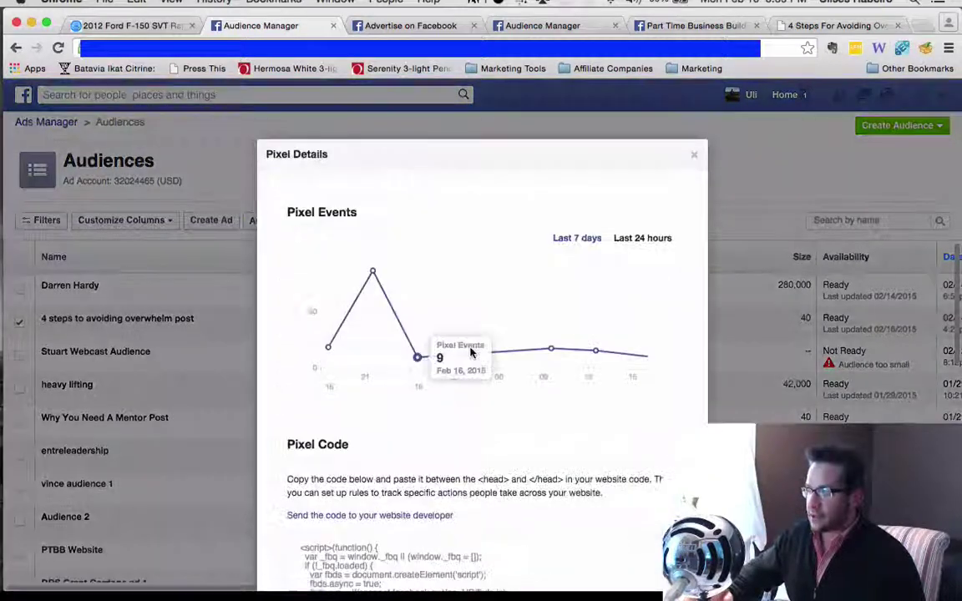
{"action": "scroll", "coordinate": [346, 375], "scroll_direction": "down", "scroll_amount": 5}
{"action": "left_click", "coordinate": [345, 375]}
{"action": "scroll", "coordinate": [346, 375], "scroll_direction": "down", "scroll_amount": 2}
{"action": "scroll", "coordinate": [345, 351], "scroll_direction": "up", "scroll_amount": 3}
{"action": "scroll", "coordinate": [346, 376], "scroll_direction": "down", "scroll_amount": 3}
{"action": "scroll", "coordinate": [346, 377], "scroll_direction": "up", "scroll_amount": 3}
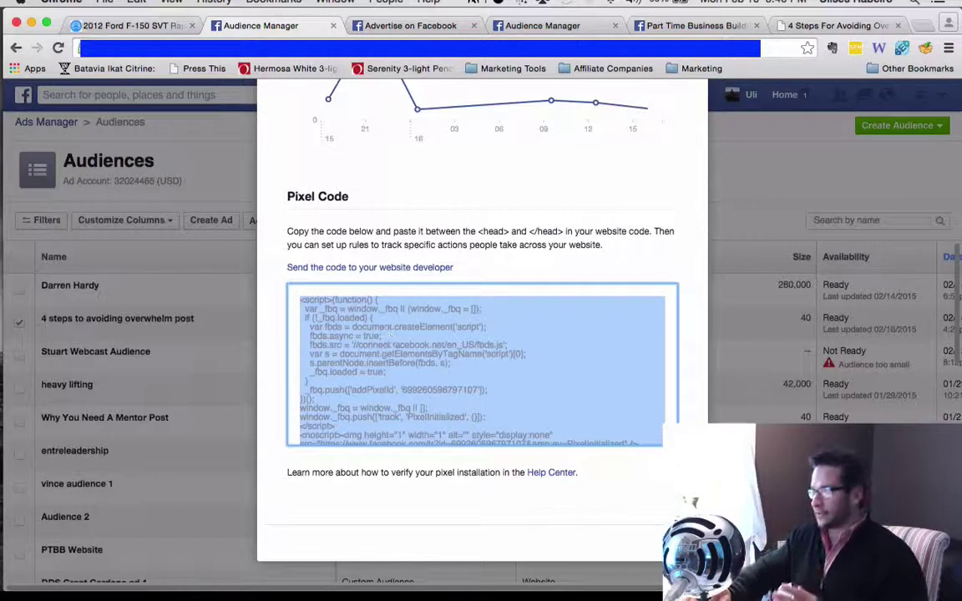
{"action": "left_click", "coordinate": [614, 272]}
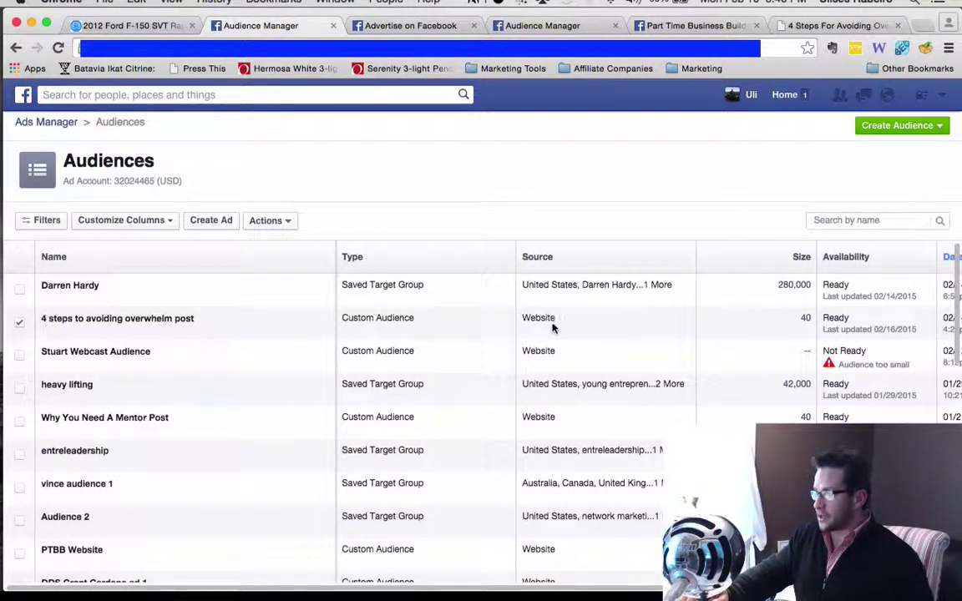
{"action": "scroll", "coordinate": [552, 319], "scroll_direction": "right", "scroll_amount": 3}
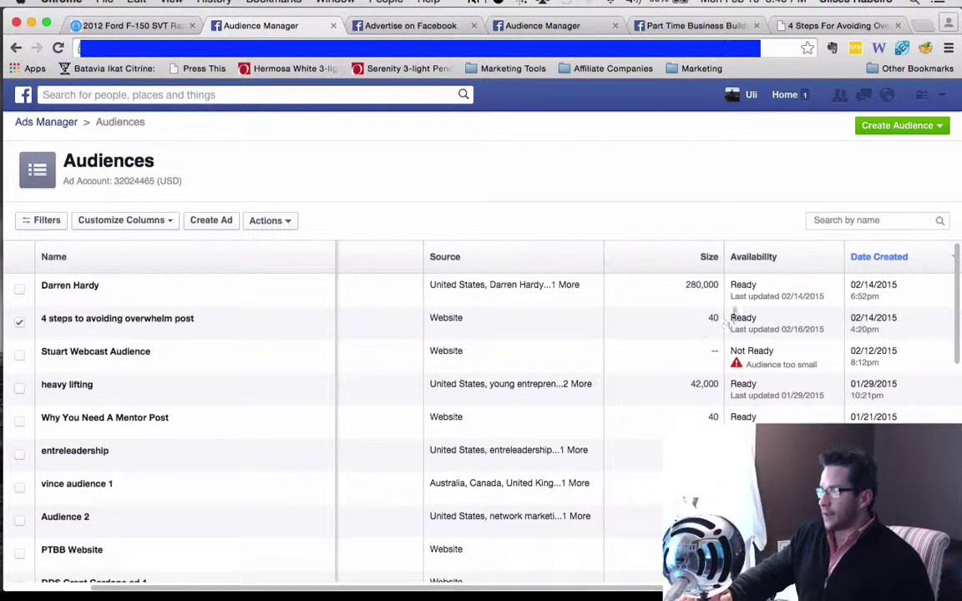
{"action": "left_click", "coordinate": [936, 130]}
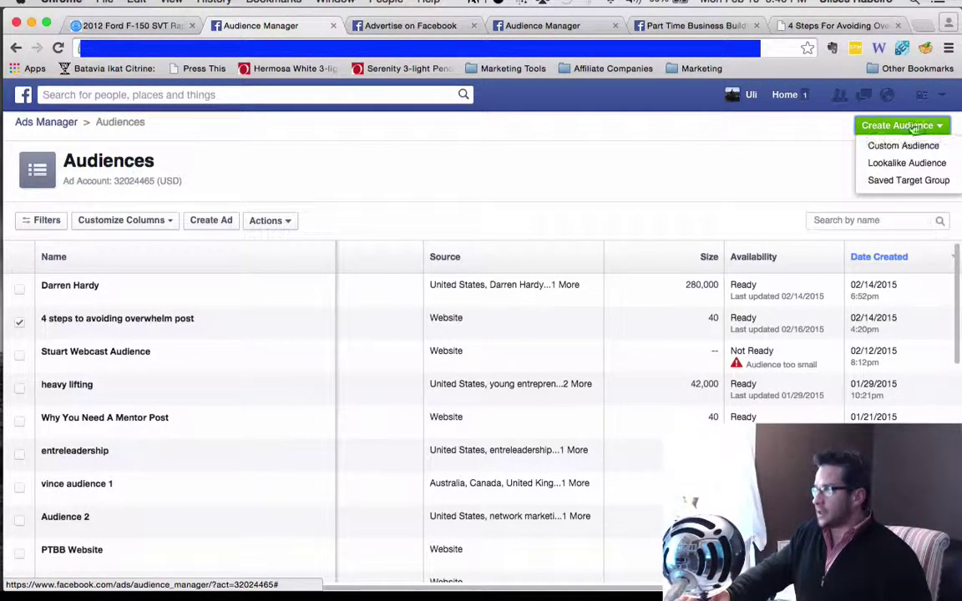
{"action": "left_click", "coordinate": [906, 147]}
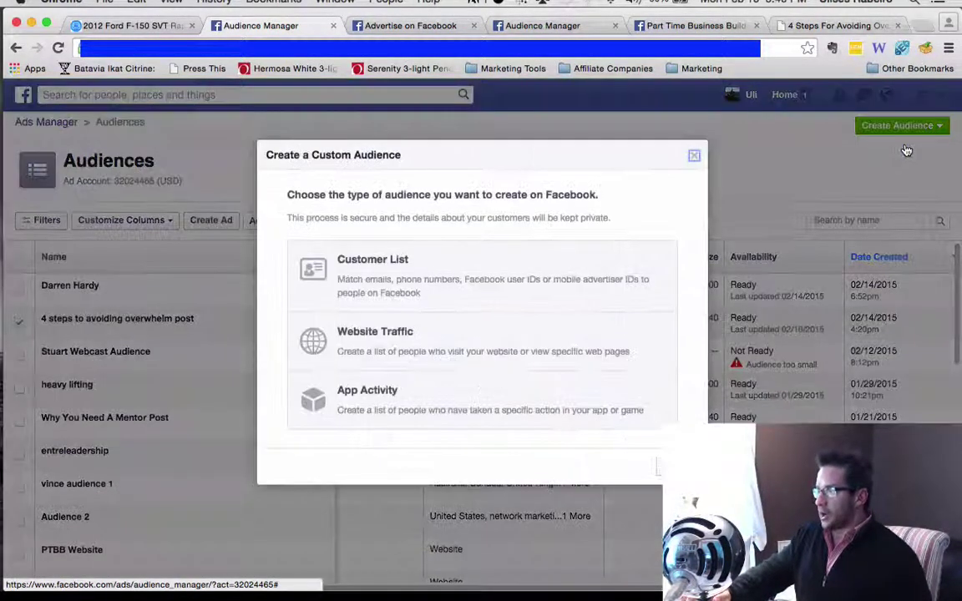
{"action": "left_click", "coordinate": [371, 342]}
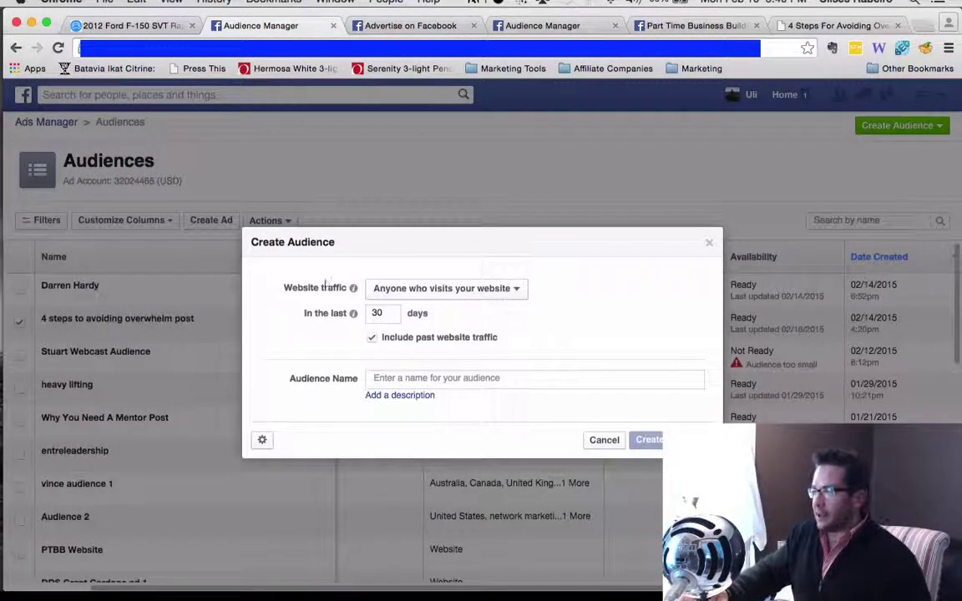
{"action": "left_click", "coordinate": [511, 288]}
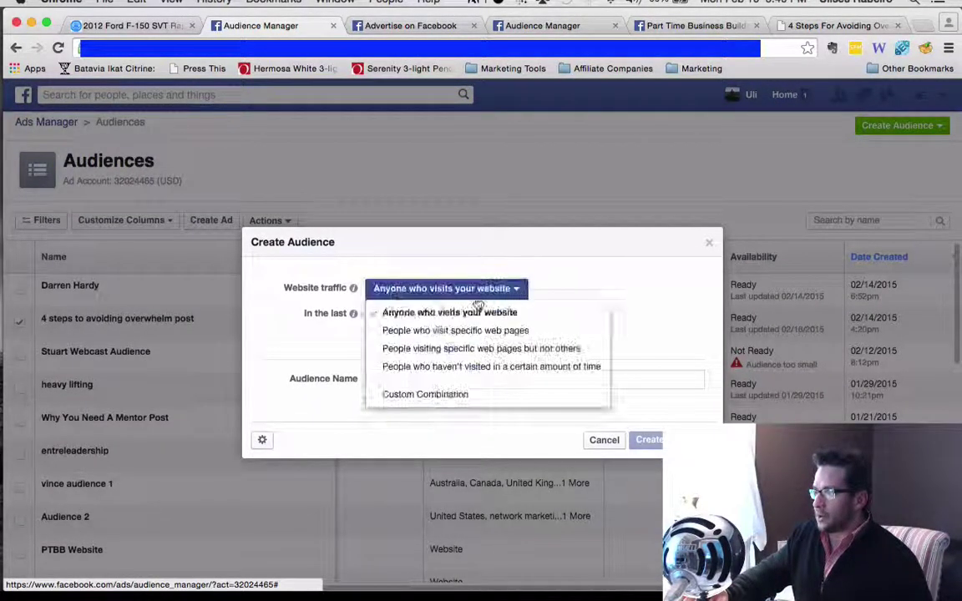
{"action": "left_click", "coordinate": [434, 332]}
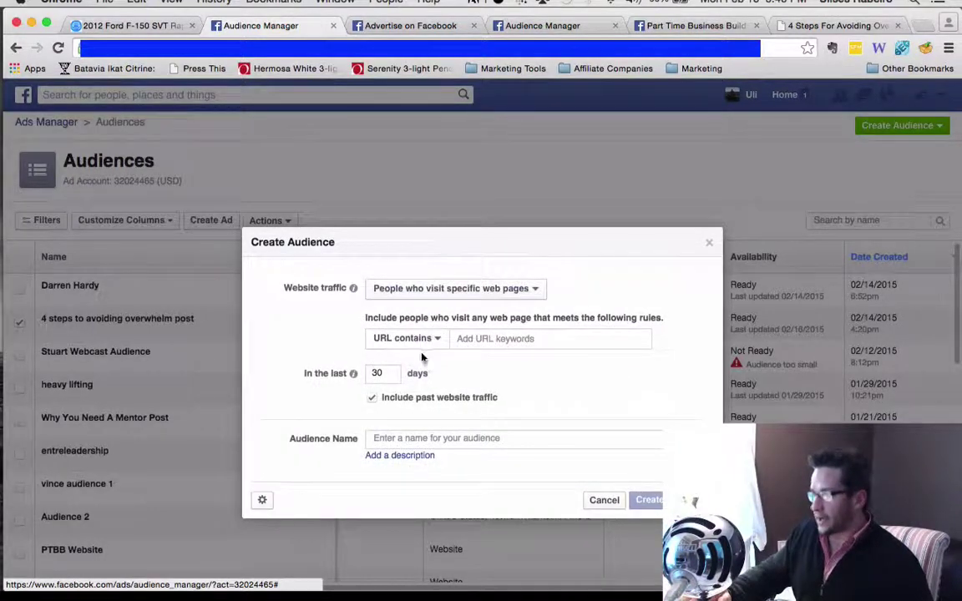
{"action": "left_click", "coordinate": [478, 341]}
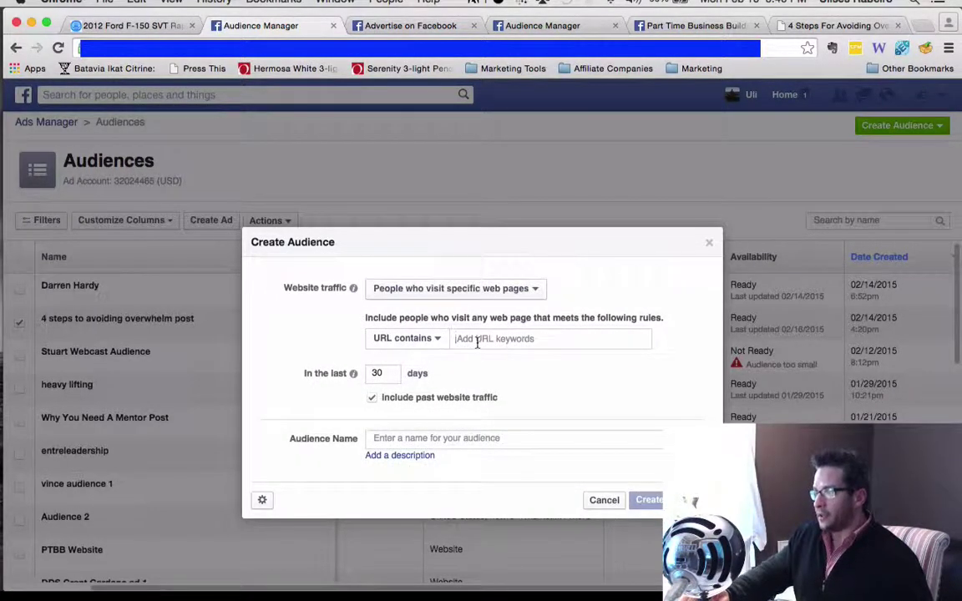
{"action": "left_click", "coordinate": [376, 373]}
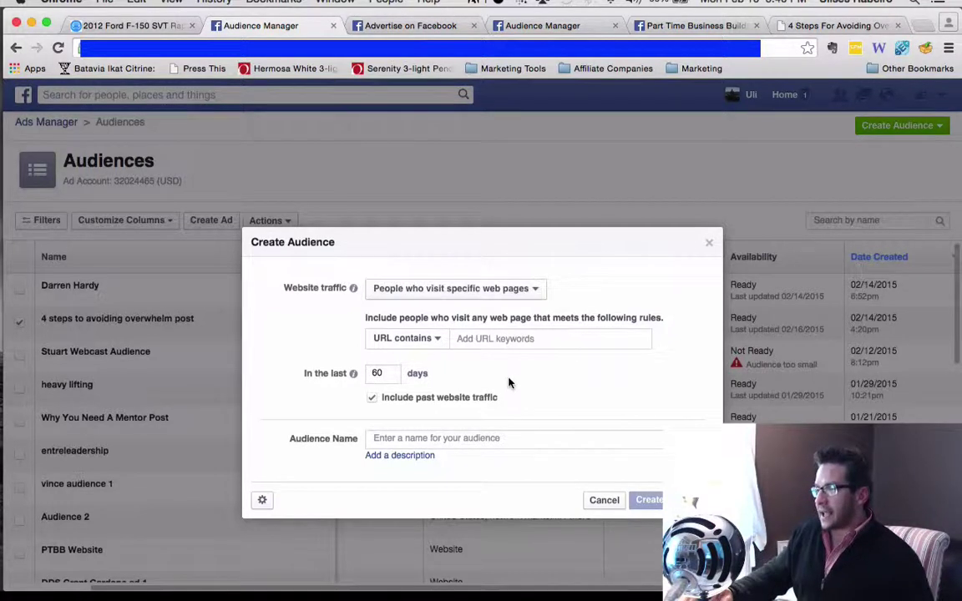
{"action": "left_click", "coordinate": [372, 398]}
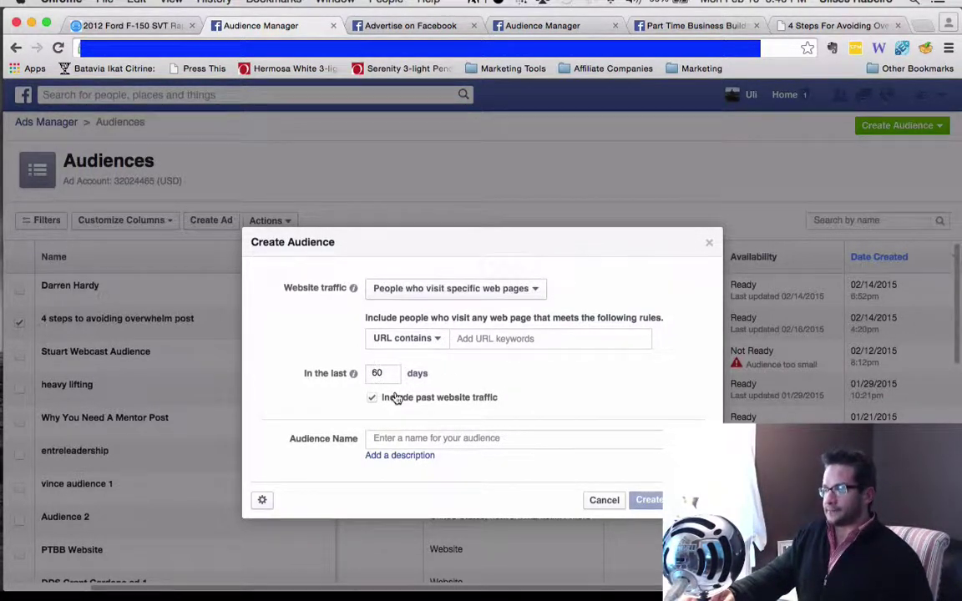
{"action": "left_click", "coordinate": [377, 438]}
{"action": "type", "text": "test"}
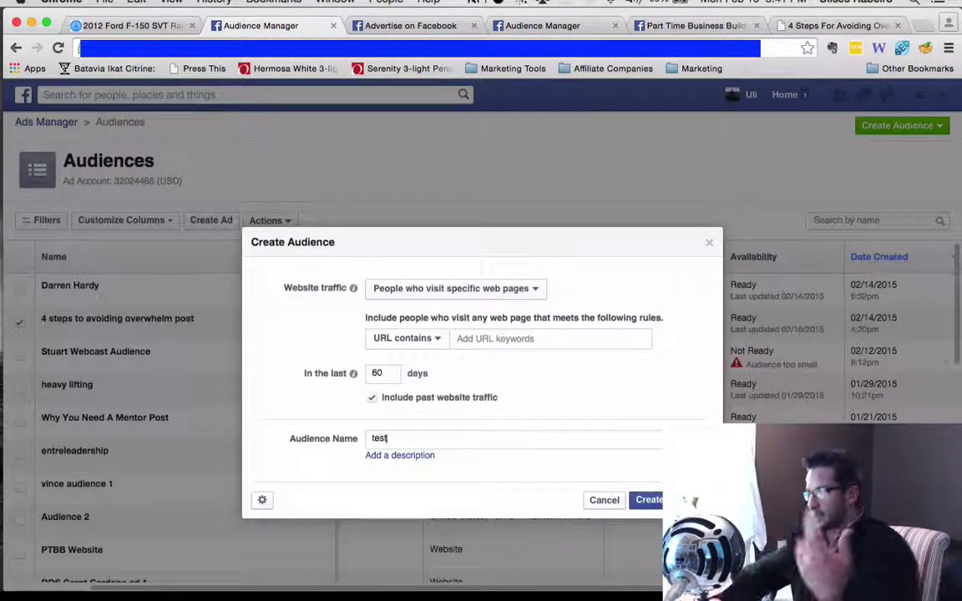
{"action": "left_click", "coordinate": [616, 501]}
{"action": "mouse_move", "coordinate": [173, 318]}
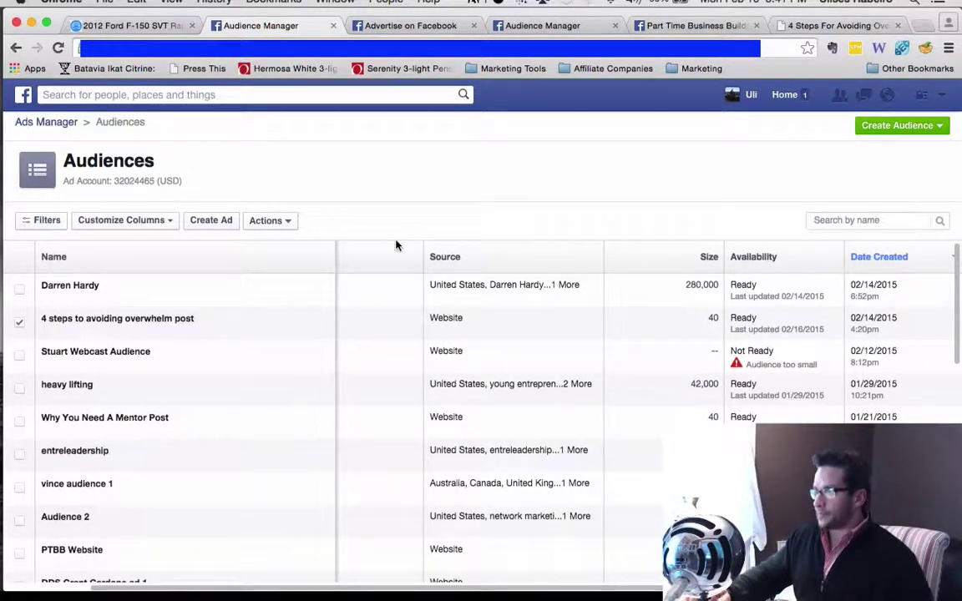
{"action": "mouse_move", "coordinate": [132, 440]}
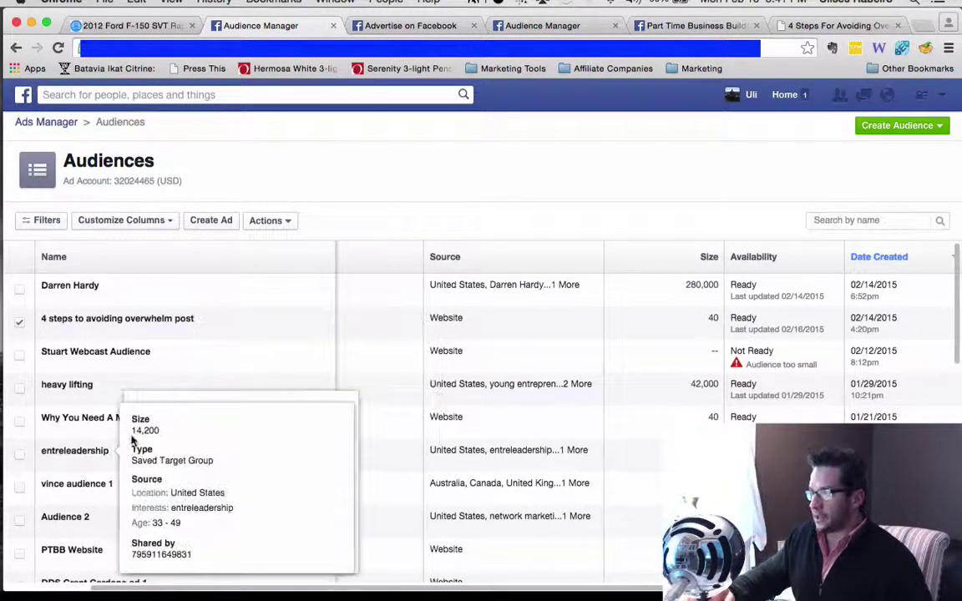
Start a new lookalike audience with the 4 steps to avoiding overwhelm post audience as source
{"action": "left_click", "coordinate": [940, 127]}
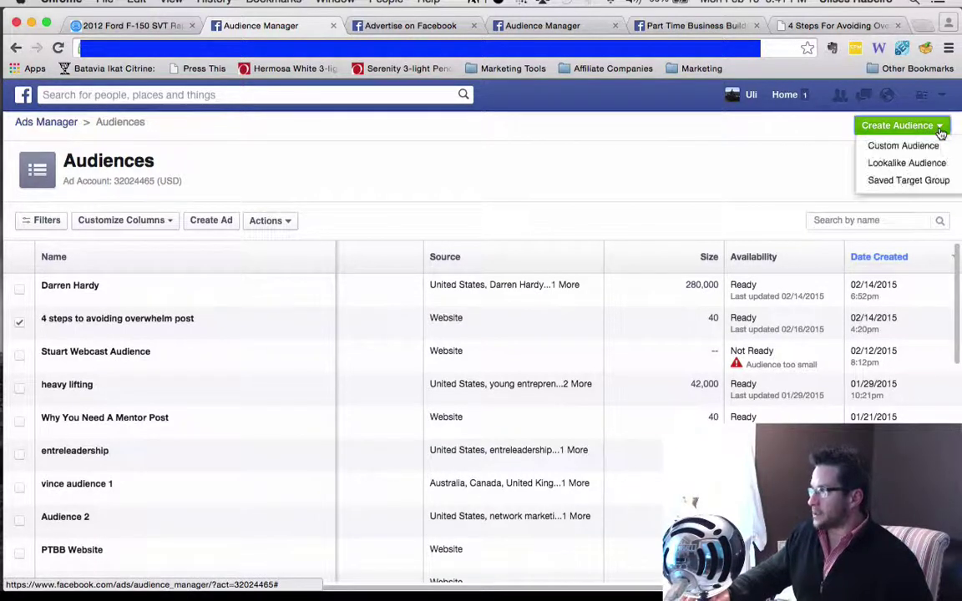
{"action": "left_click", "coordinate": [907, 164]}
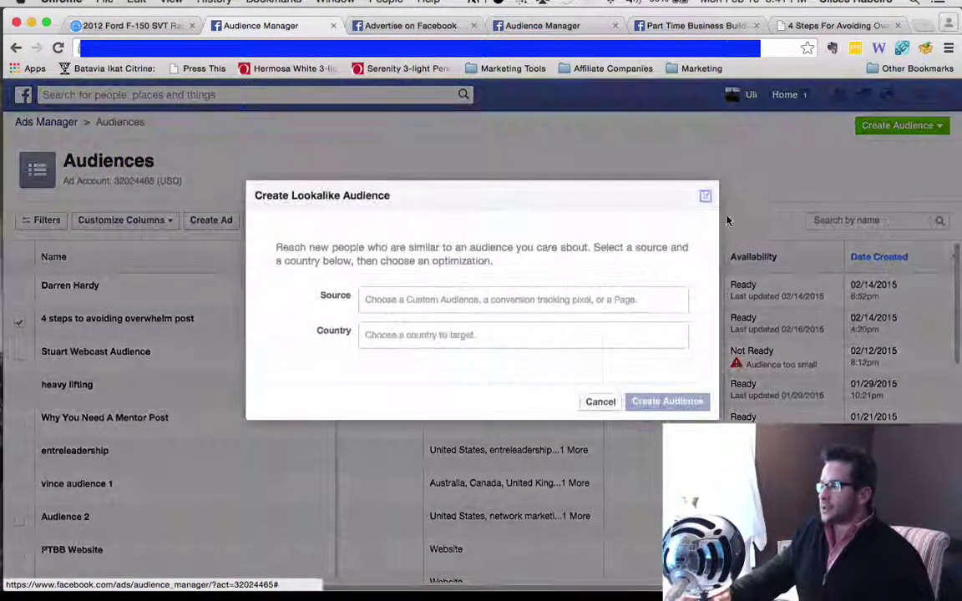
{"action": "left_click", "coordinate": [382, 299]}
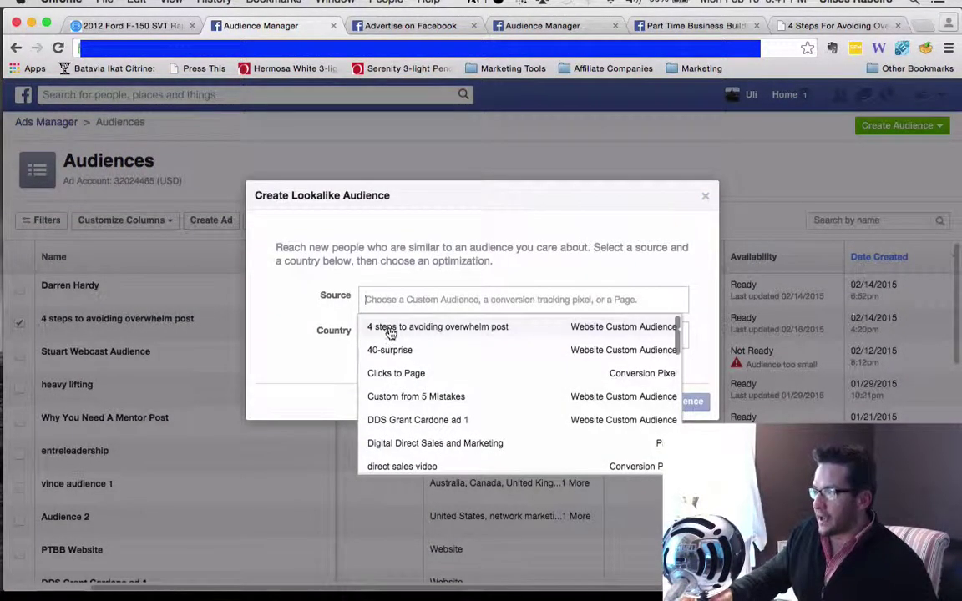
{"action": "left_click", "coordinate": [388, 330]}
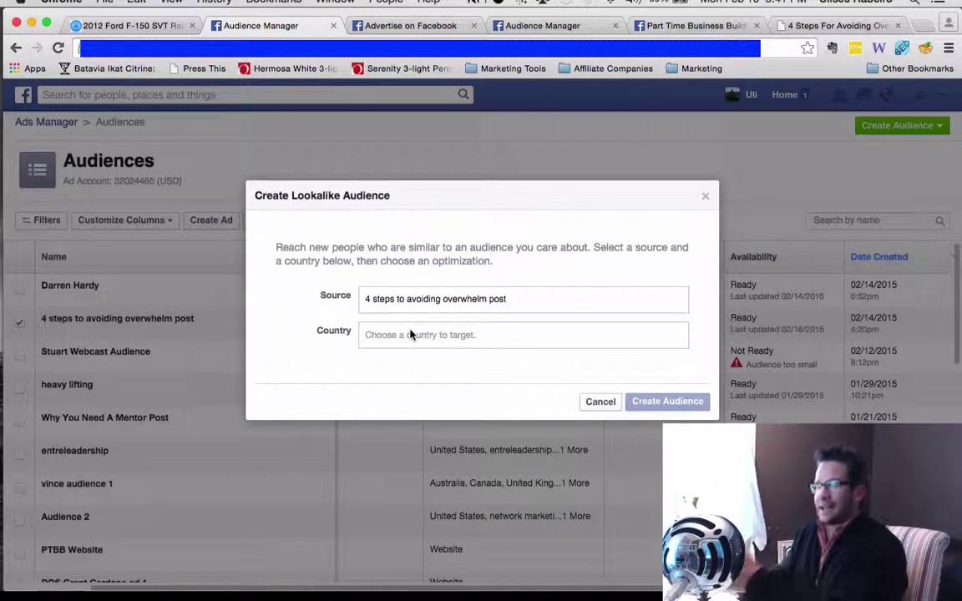
Target United States (US), enlarge the size and create it; it fails with error #2654 (source too small)
{"action": "left_click", "coordinate": [389, 335]}
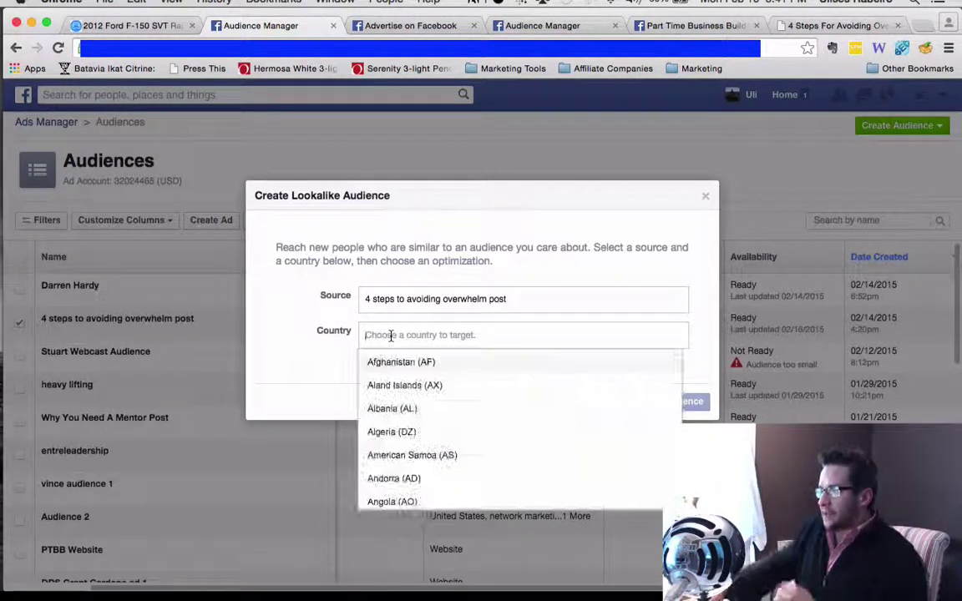
{"action": "type", "text": "usa"}
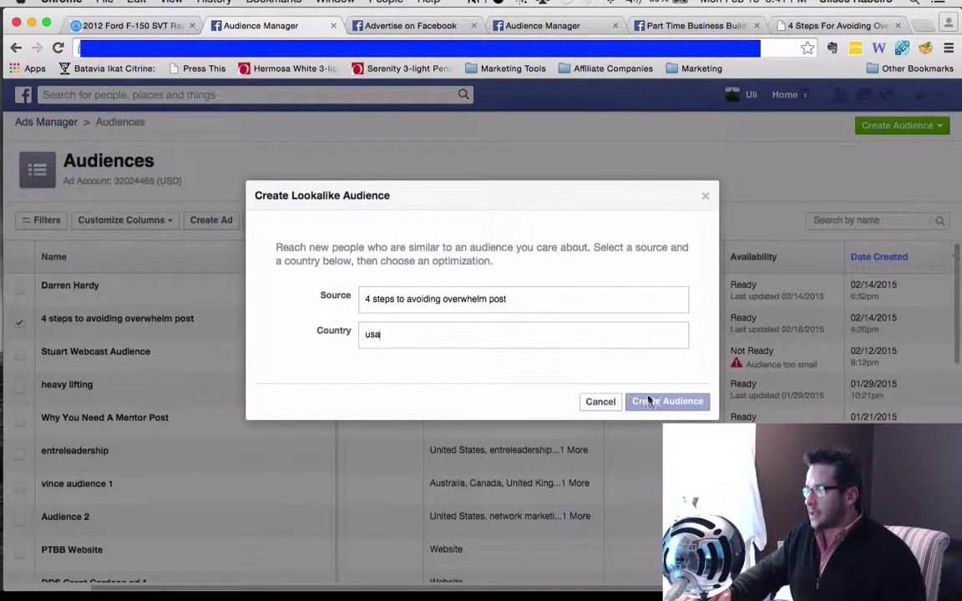
{"action": "double_click", "coordinate": [373, 333]}
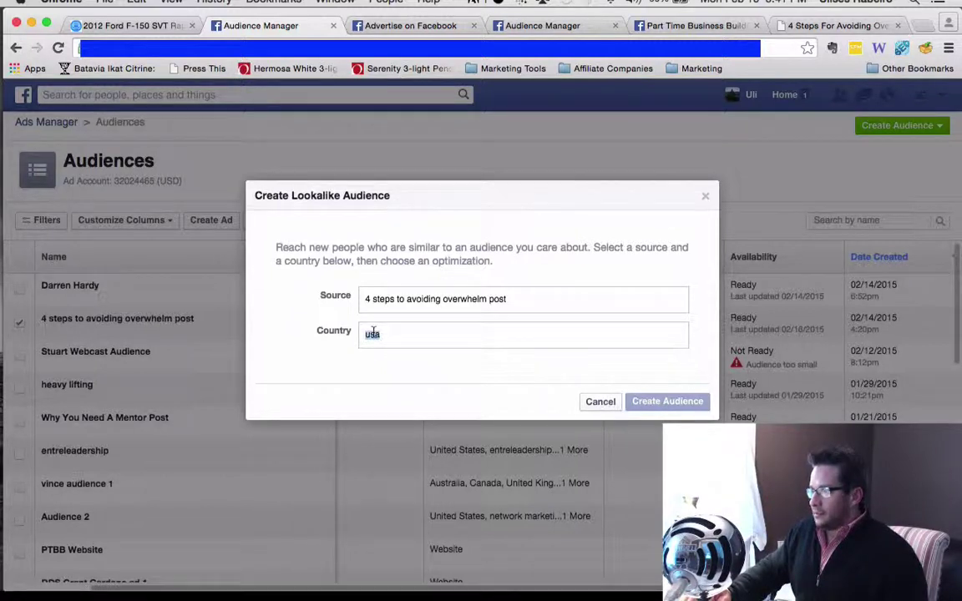
{"action": "type", "text": "u"}
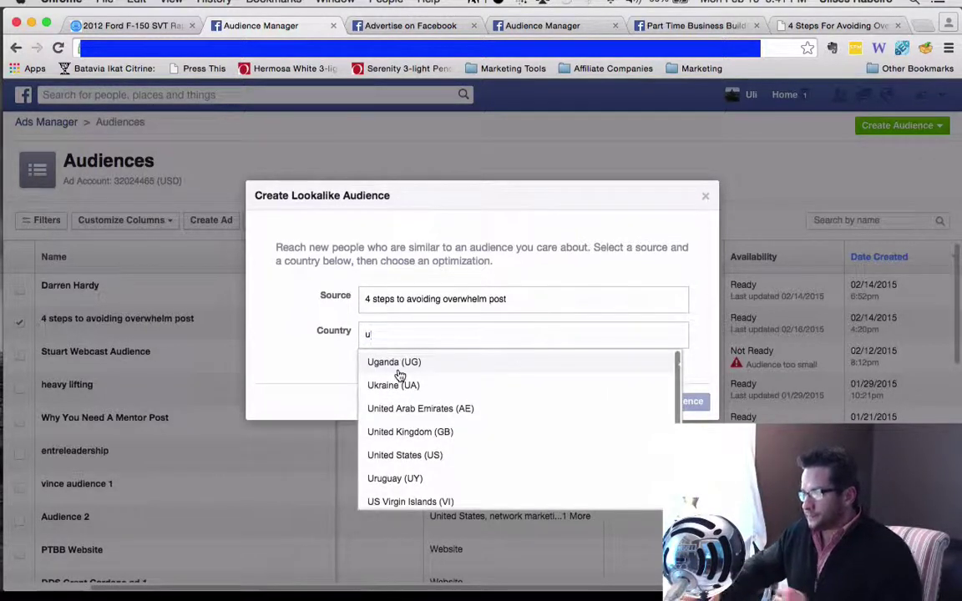
{"action": "left_click", "coordinate": [408, 455]}
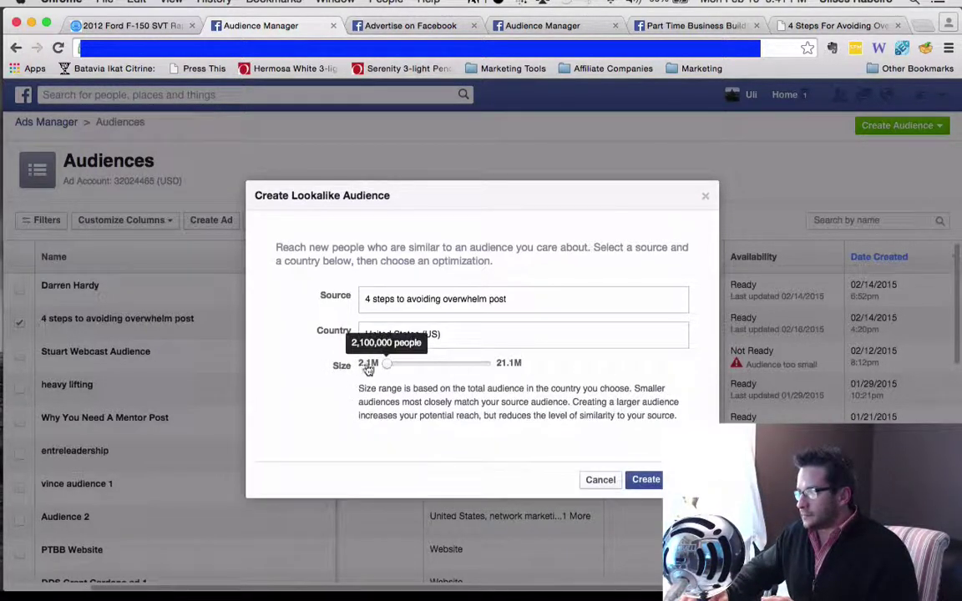
{"action": "left_click_drag", "start_coordinate": [388, 367], "coordinate": [427, 359]}
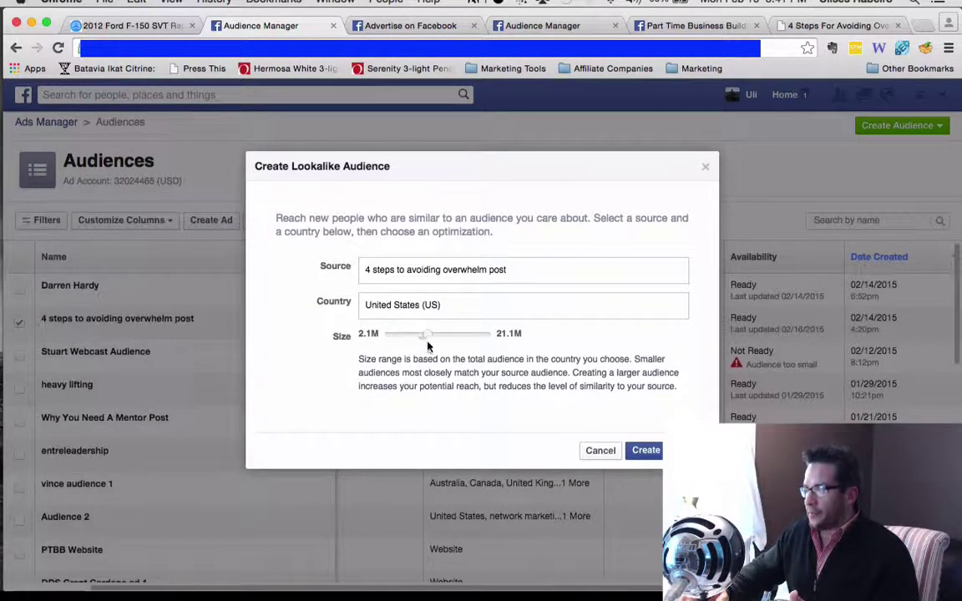
{"action": "left_click", "coordinate": [644, 451]}
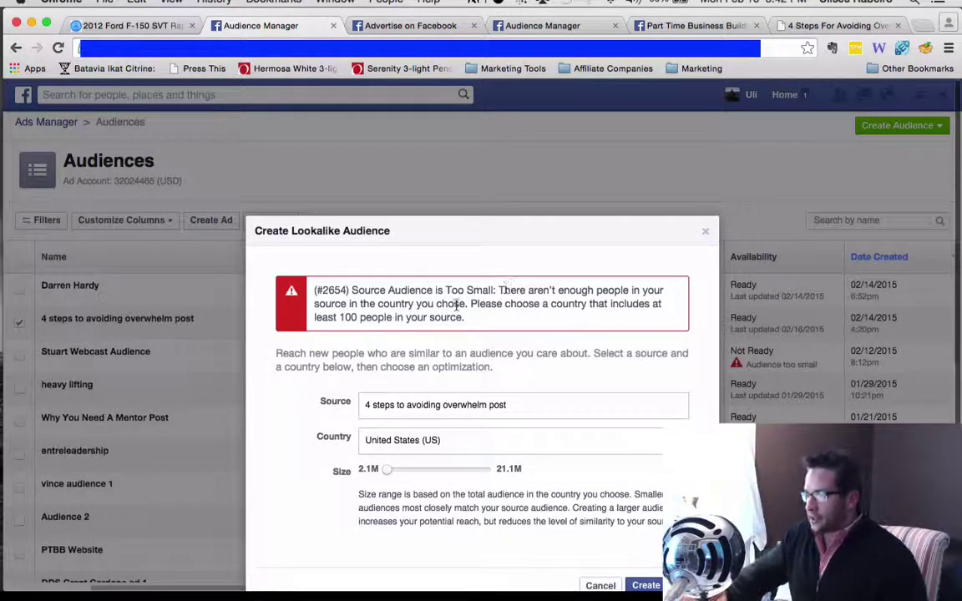
{"action": "scroll", "coordinate": [426, 451], "scroll_direction": "down", "scroll_amount": 1}
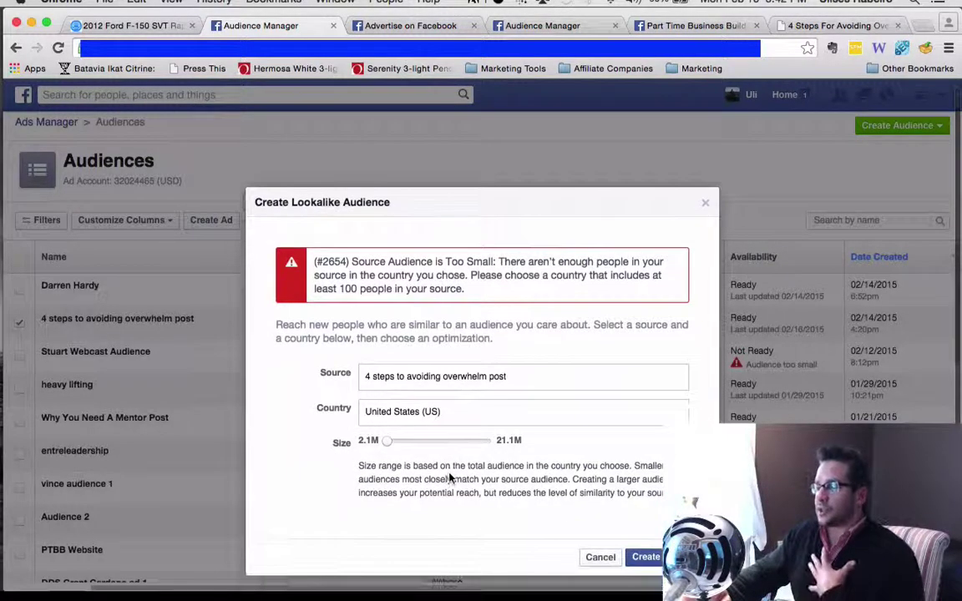
{"action": "scroll", "coordinate": [449, 477], "scroll_direction": "down", "scroll_amount": 1}
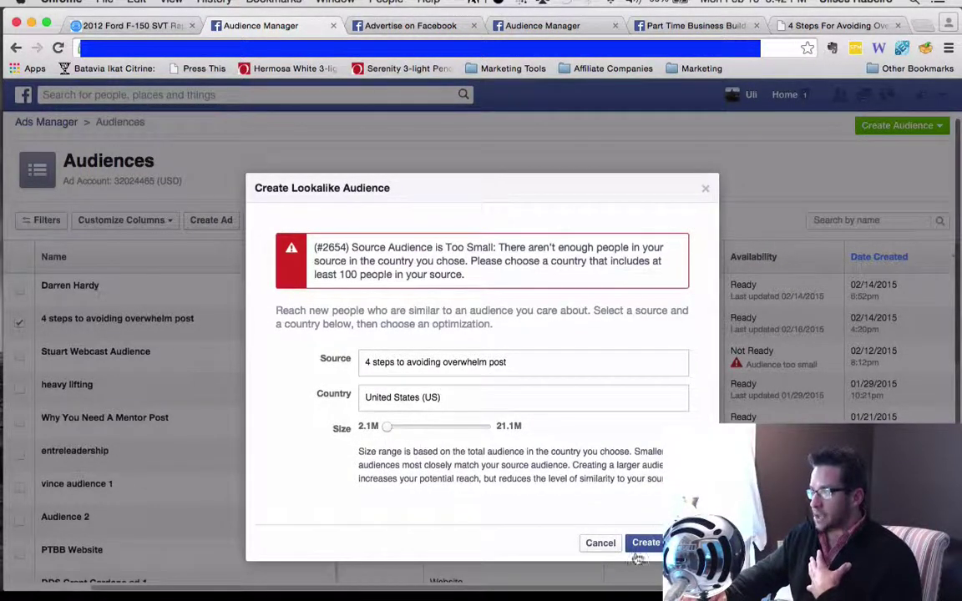
Dismiss the lookalike dialog and scroll down through the older custom audiences
{"action": "left_click", "coordinate": [600, 543]}
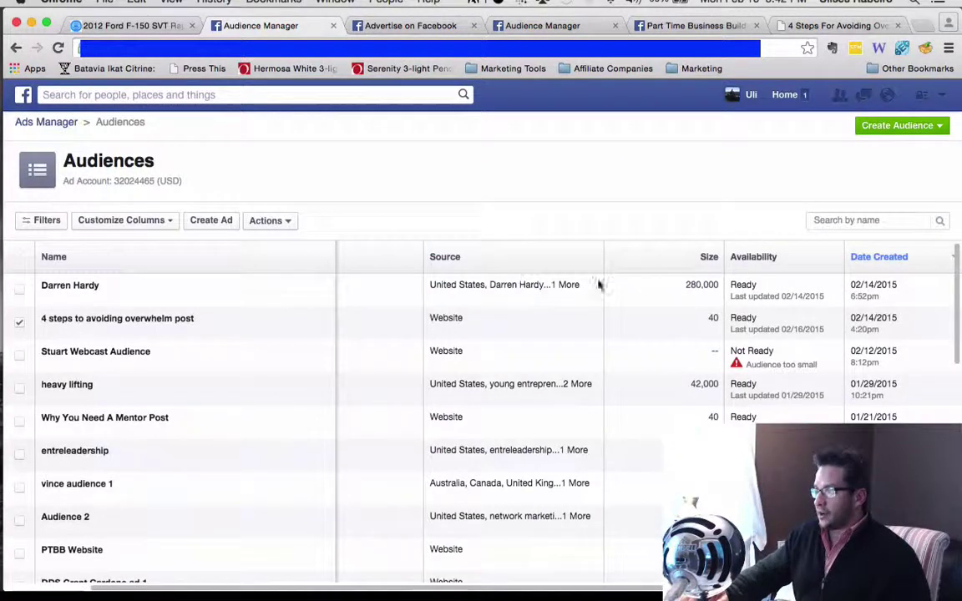
{"action": "scroll", "coordinate": [612, 408], "scroll_direction": "down", "scroll_amount": 4}
{"action": "scroll", "coordinate": [612, 408], "scroll_direction": "down", "scroll_amount": 6}
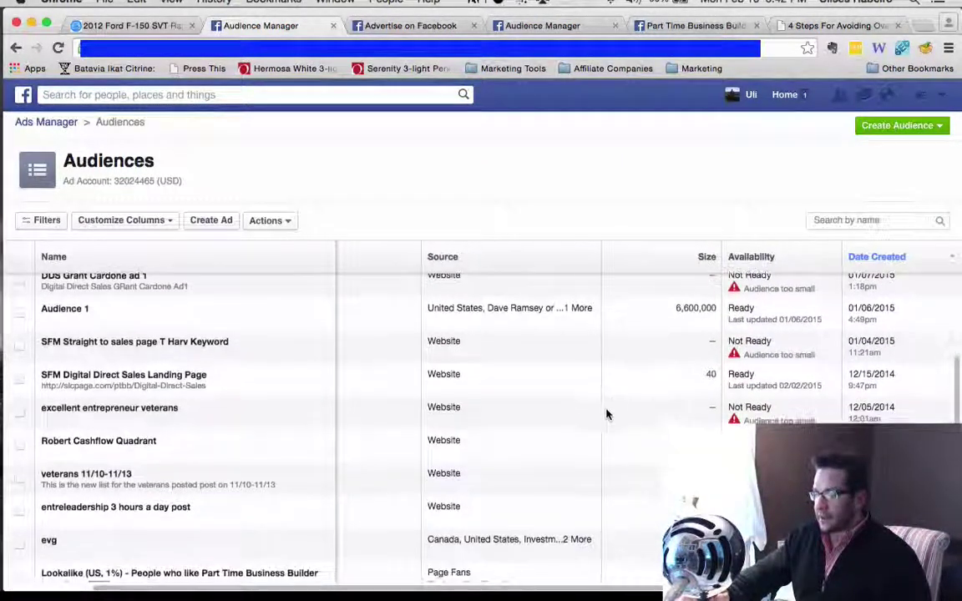
{"action": "scroll", "coordinate": [262, 483], "scroll_direction": "down", "scroll_amount": 5}
Select the Lookalike (US, 1%) - NWMP audience name, then scroll back up to the newest audiences
{"action": "mouse_move", "coordinate": [207, 441]}
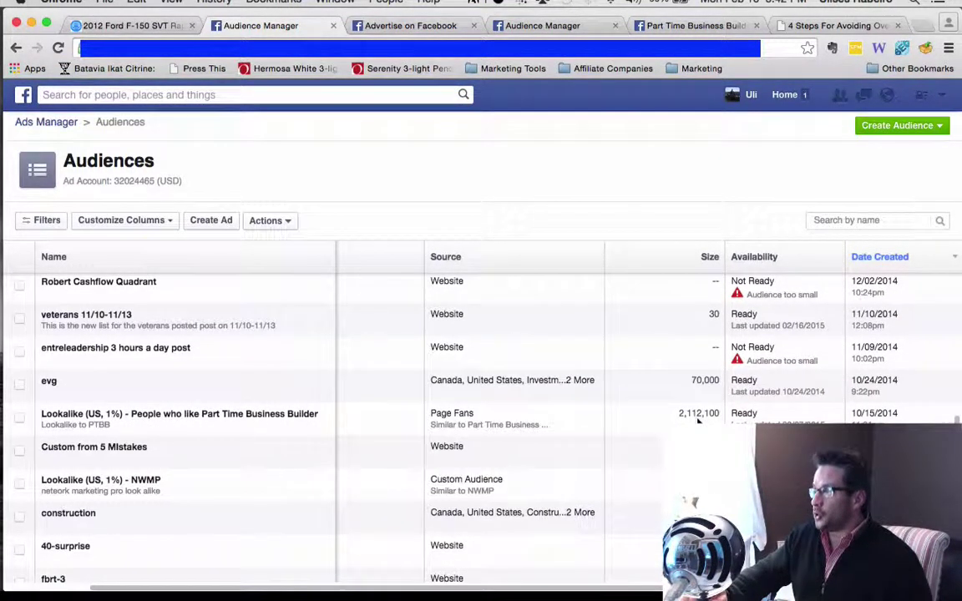
{"action": "mouse_move", "coordinate": [93, 414]}
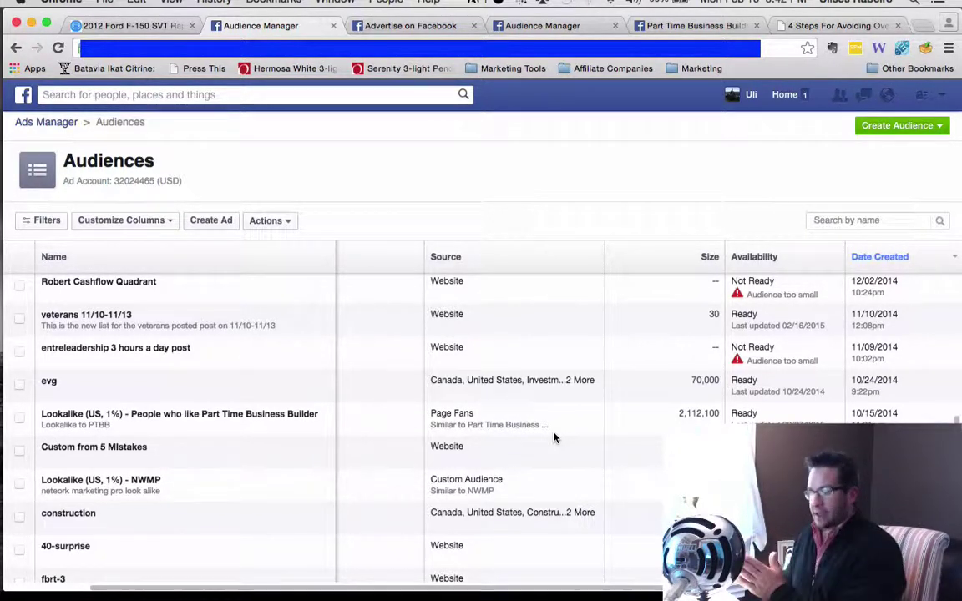
{"action": "scroll", "coordinate": [112, 437], "scroll_direction": "down", "scroll_amount": 3}
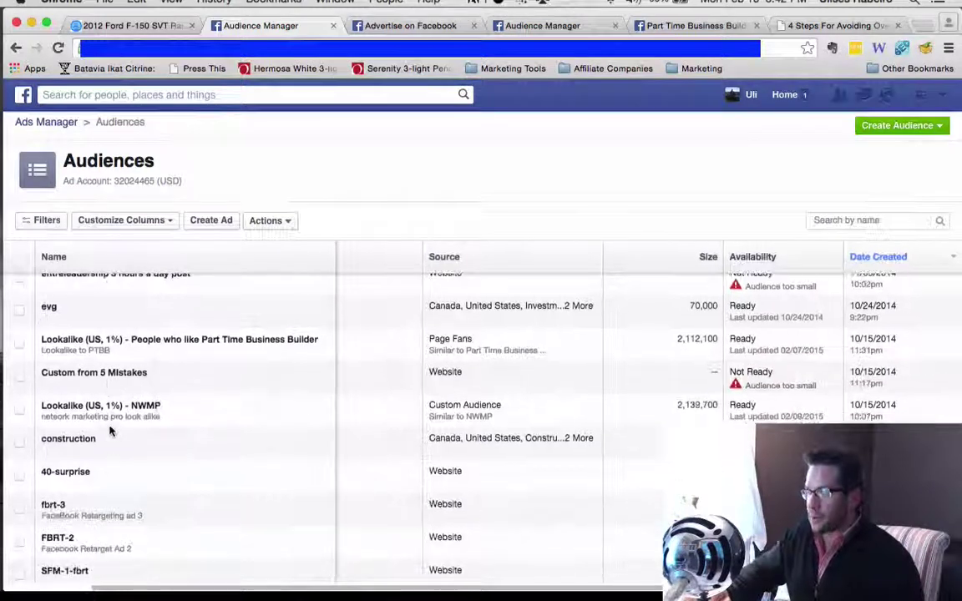
{"action": "left_click", "coordinate": [131, 405]}
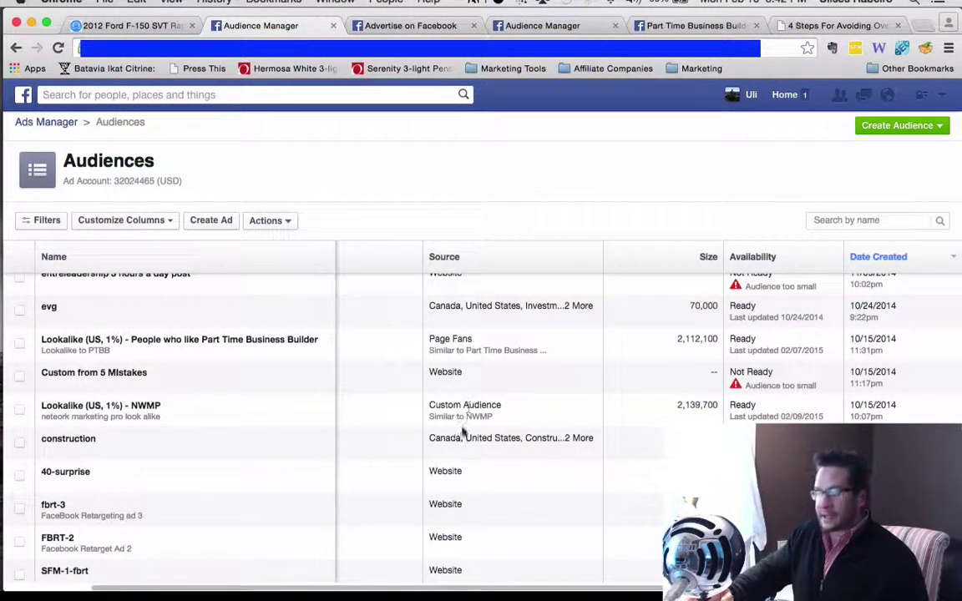
{"action": "scroll", "coordinate": [495, 450], "scroll_direction": "down", "scroll_amount": 2}
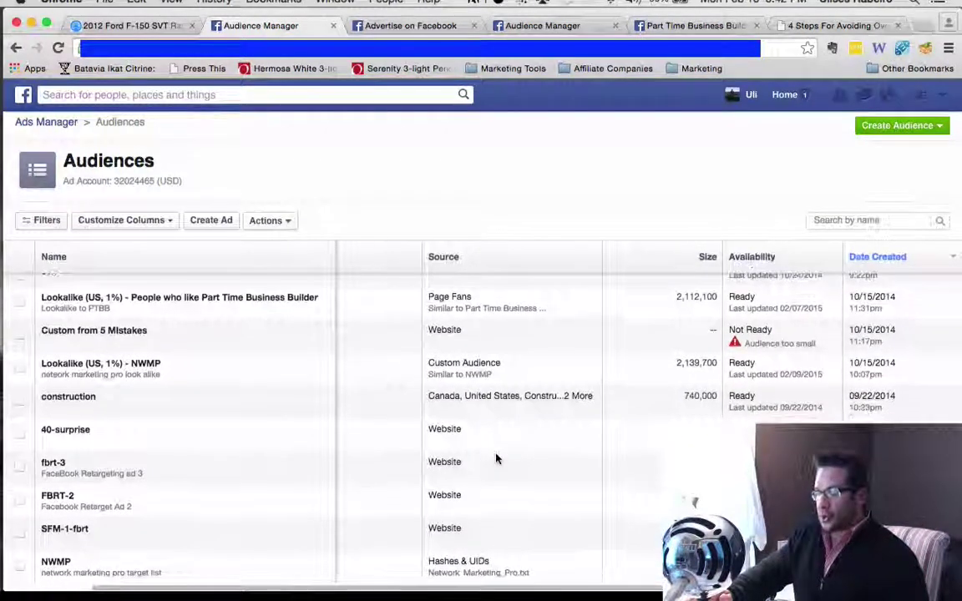
{"action": "scroll", "coordinate": [496, 458], "scroll_direction": "up", "scroll_amount": 15}
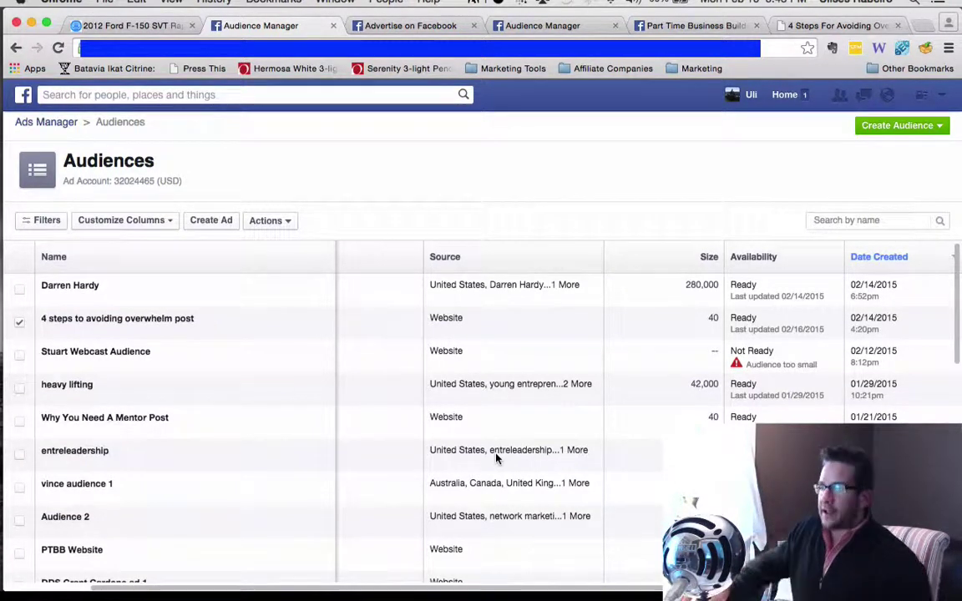
Untick the overwhelm post audience, review its 40-person website audience card, then return to the blog post
{"action": "left_click", "coordinate": [19, 322]}
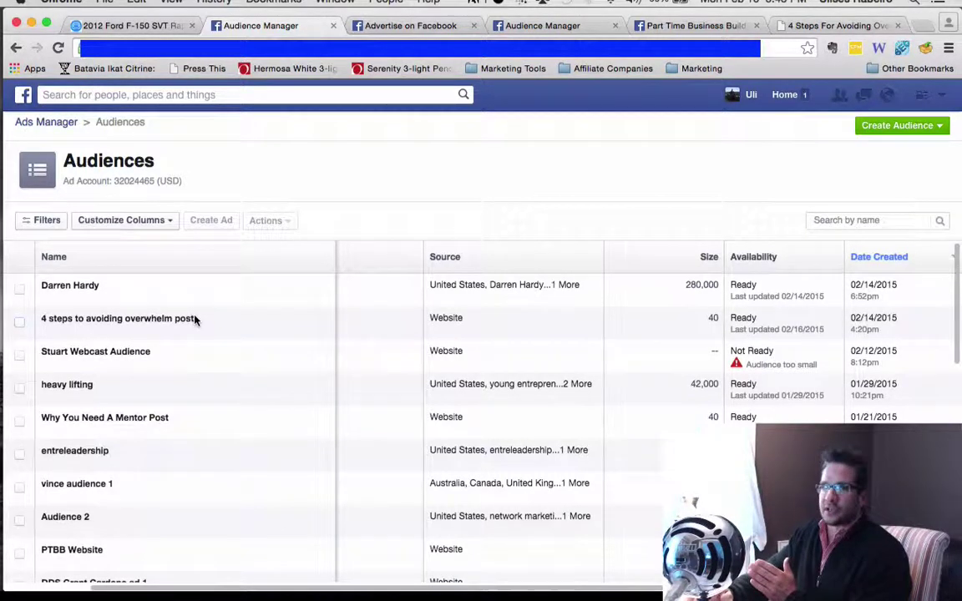
{"action": "mouse_move", "coordinate": [107, 329]}
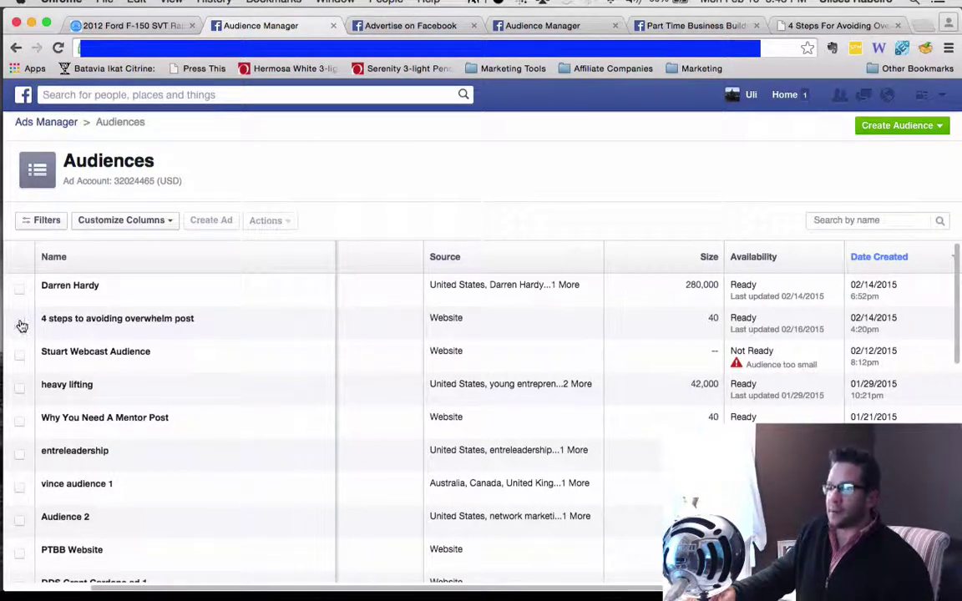
{"action": "mouse_move", "coordinate": [49, 324]}
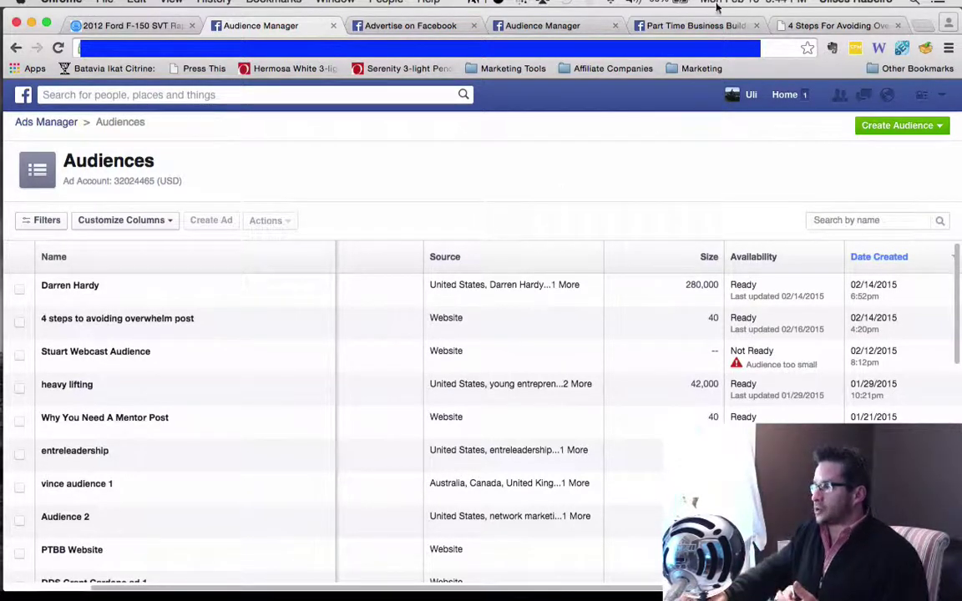
{"action": "left_click", "coordinate": [815, 28]}
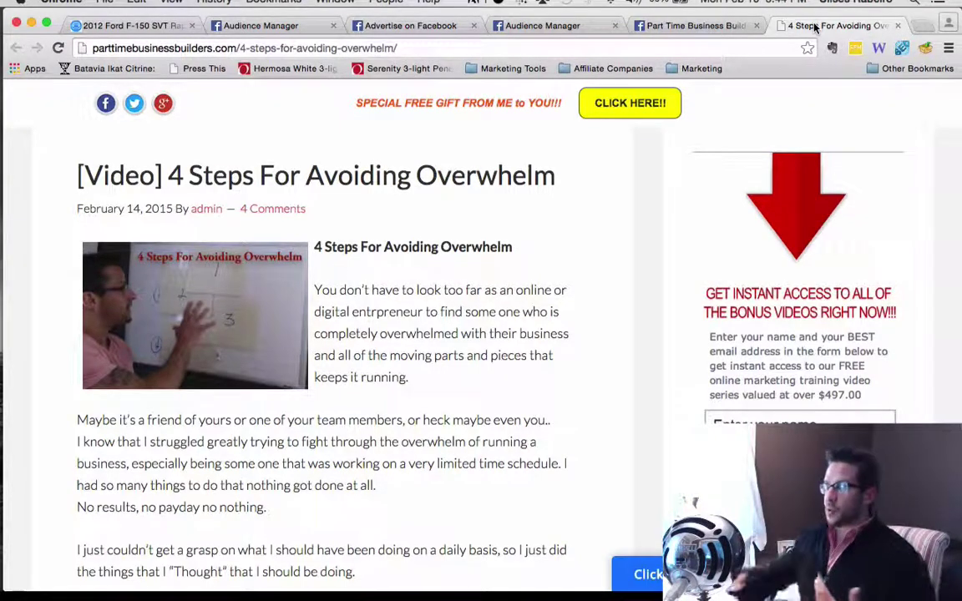
Scroll the 4 Steps For Avoiding Overwhelm article past its embedded video to the free videos offer
{"action": "scroll", "coordinate": [428, 293], "scroll_direction": "down", "scroll_amount": 5}
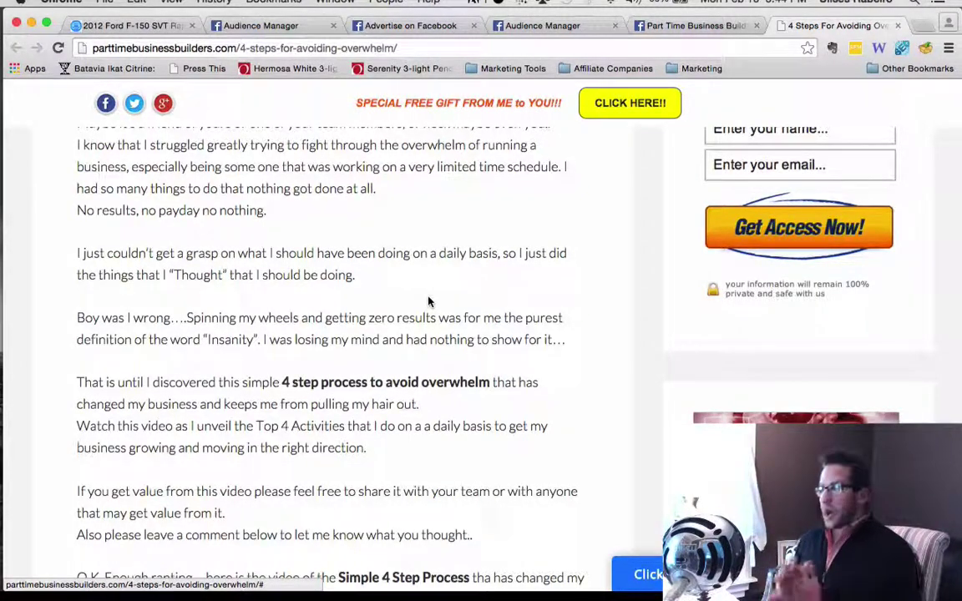
{"action": "scroll", "coordinate": [429, 301], "scroll_direction": "up", "scroll_amount": 10}
{"action": "scroll", "coordinate": [429, 301], "scroll_direction": "down", "scroll_amount": 3}
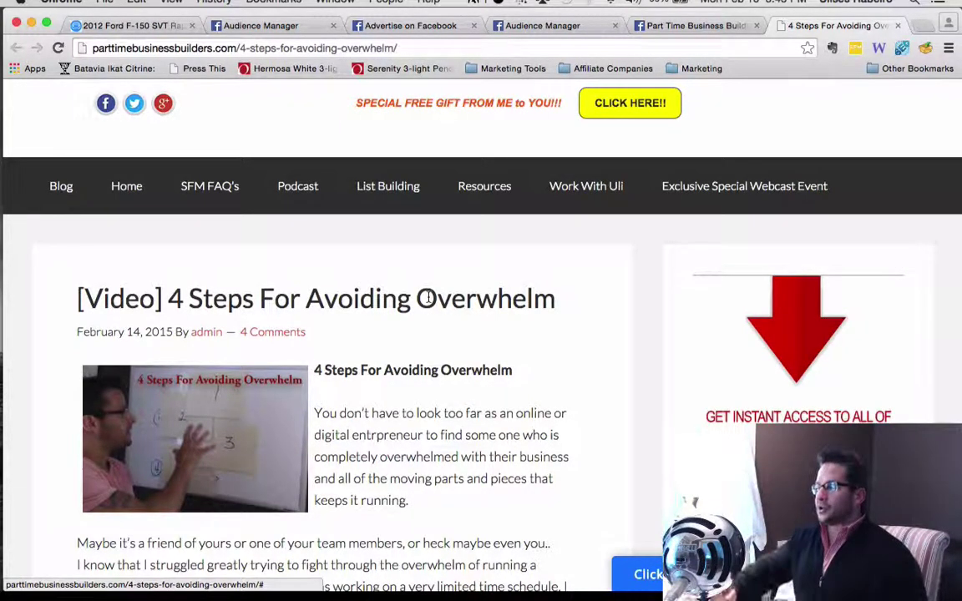
{"action": "scroll", "coordinate": [524, 344], "scroll_direction": "down", "scroll_amount": 5}
{"action": "scroll", "coordinate": [524, 344], "scroll_direction": "up", "scroll_amount": 1}
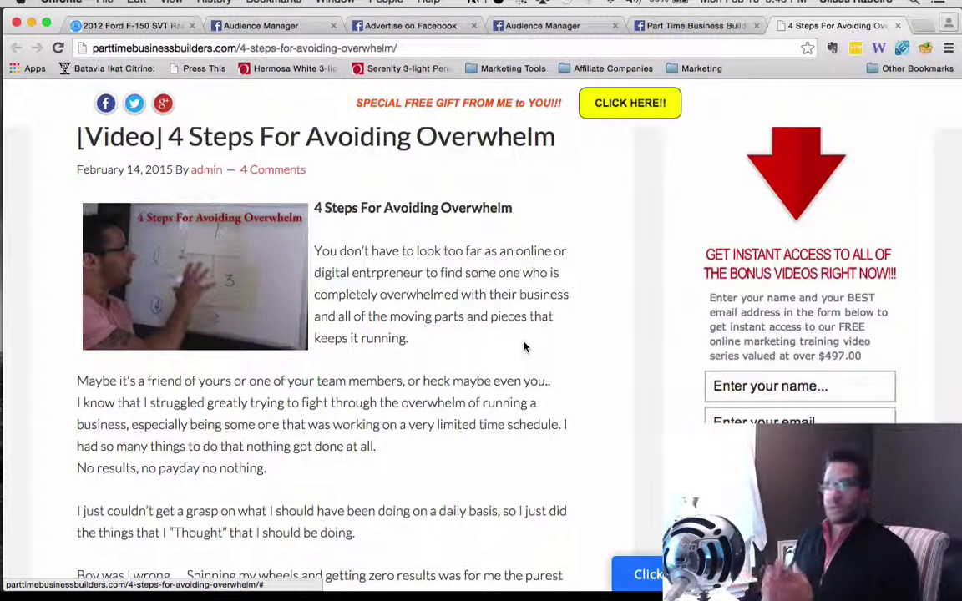
{"action": "scroll", "coordinate": [524, 348], "scroll_direction": "down", "scroll_amount": 5}
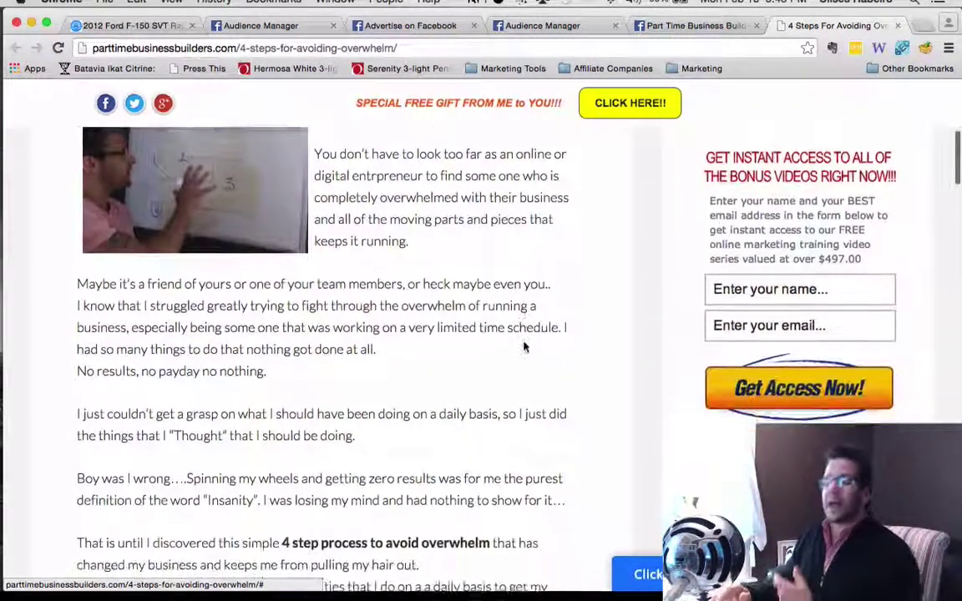
{"action": "scroll", "coordinate": [524, 347], "scroll_direction": "down", "scroll_amount": 10}
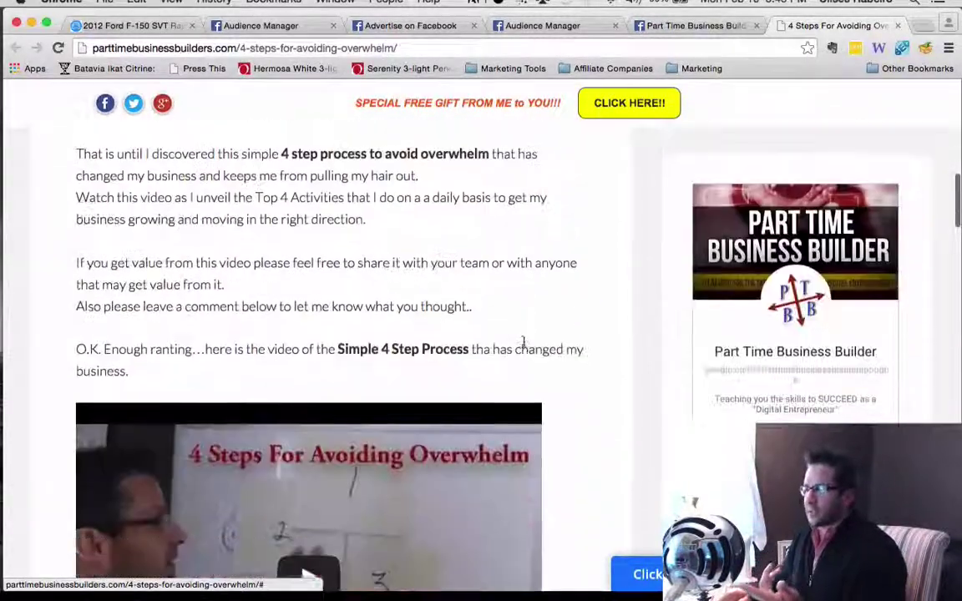
{"action": "scroll", "coordinate": [530, 325], "scroll_direction": "down", "scroll_amount": 9}
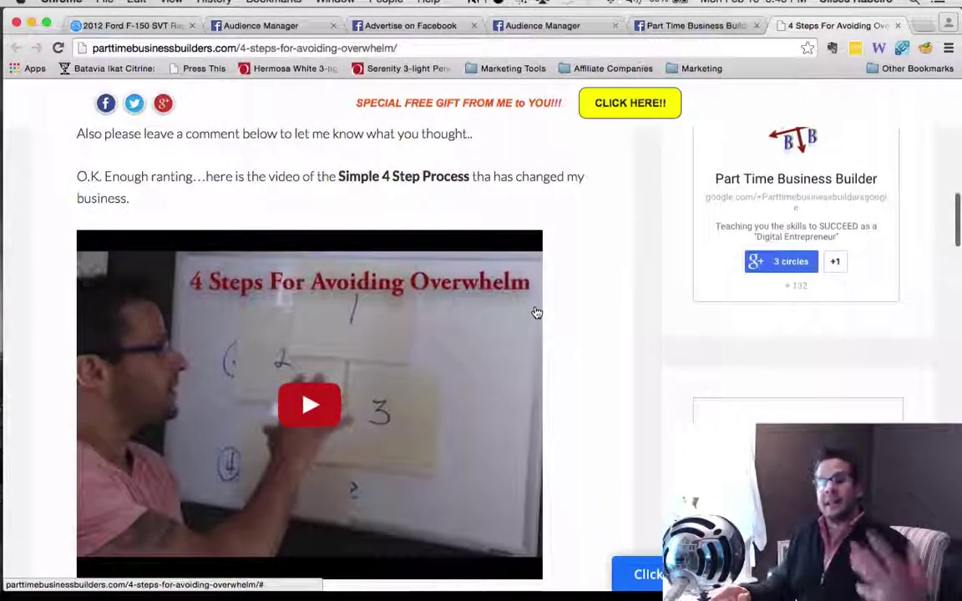
{"action": "scroll", "coordinate": [535, 306], "scroll_direction": "down", "scroll_amount": 7}
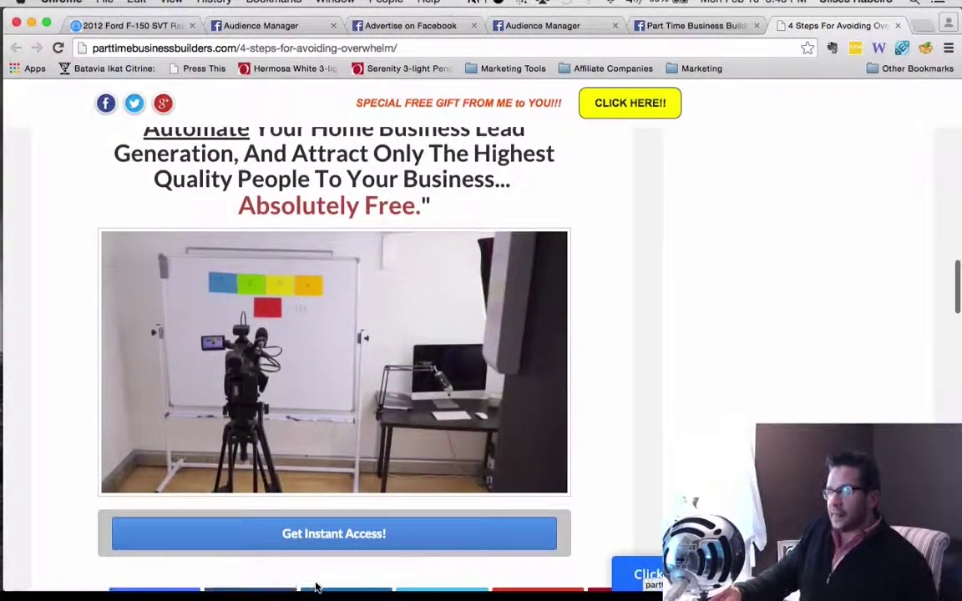
{"action": "left_click", "coordinate": [320, 541]}
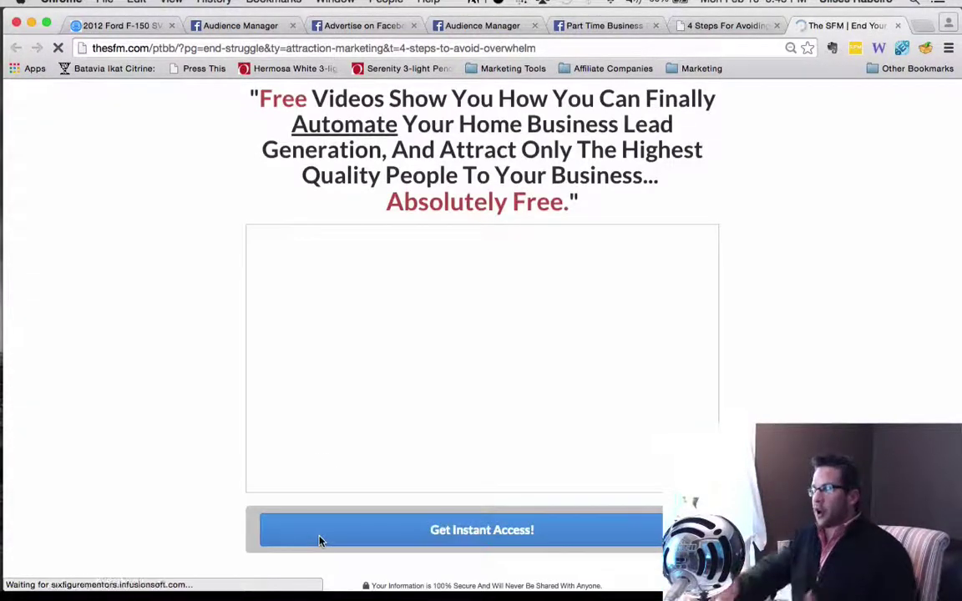
{"action": "left_click", "coordinate": [897, 25]}
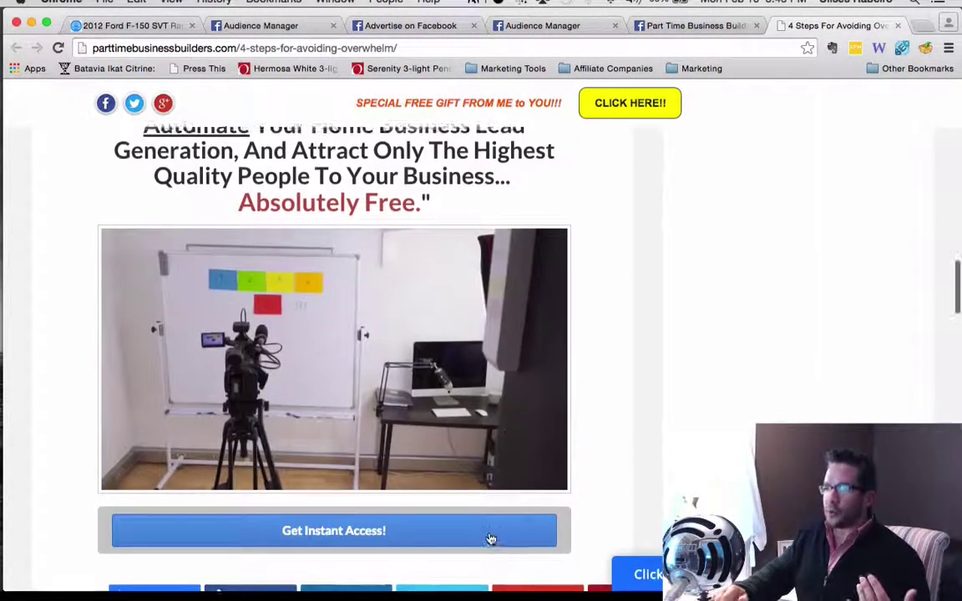
{"action": "scroll", "coordinate": [490, 539], "scroll_direction": "up", "scroll_amount": 5}
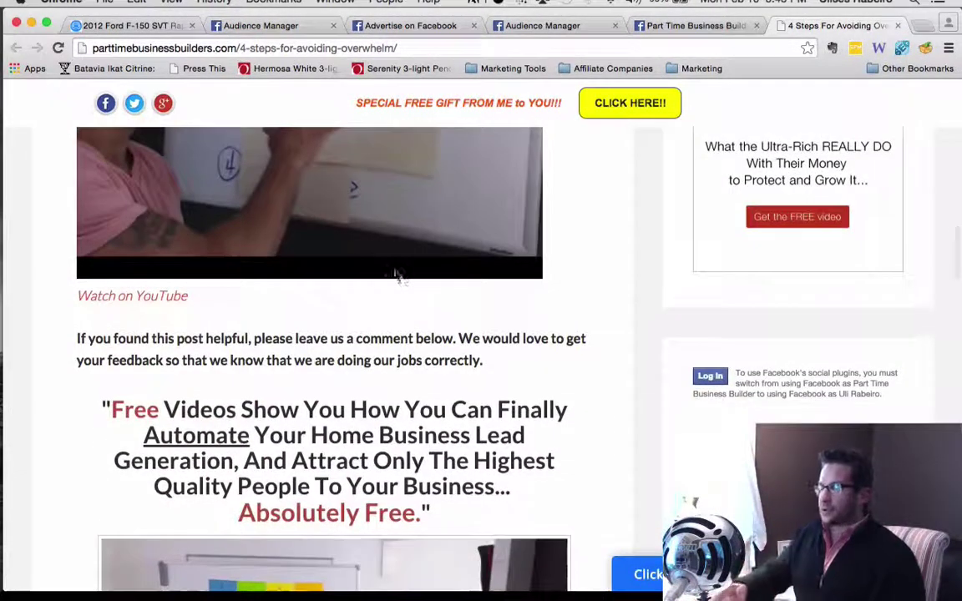
{"action": "scroll", "coordinate": [343, 236], "scroll_direction": "up", "scroll_amount": 5}
{"action": "scroll", "coordinate": [339, 235], "scroll_direction": "up", "scroll_amount": 10}
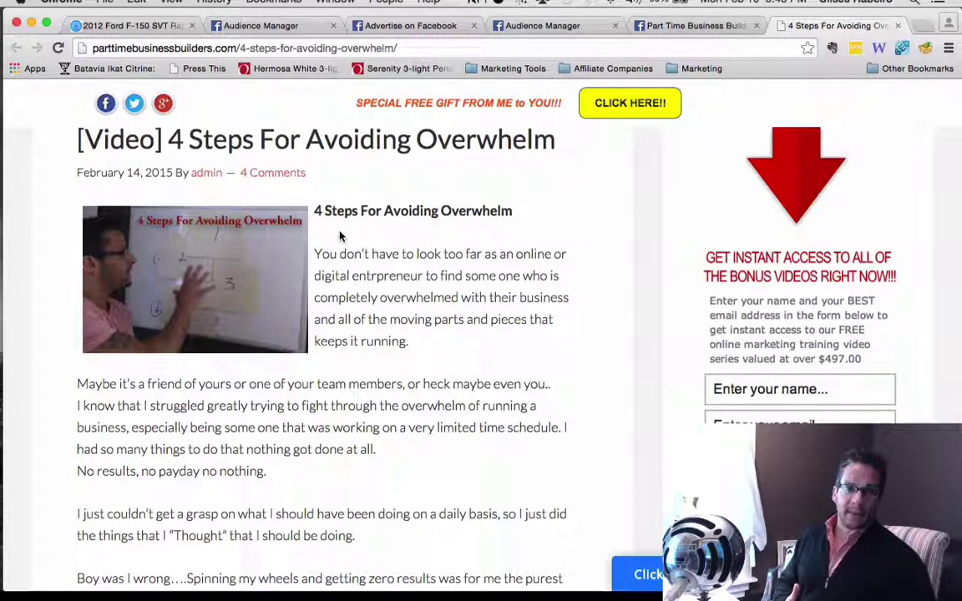
{"action": "scroll", "coordinate": [340, 236], "scroll_direction": "up", "scroll_amount": 10}
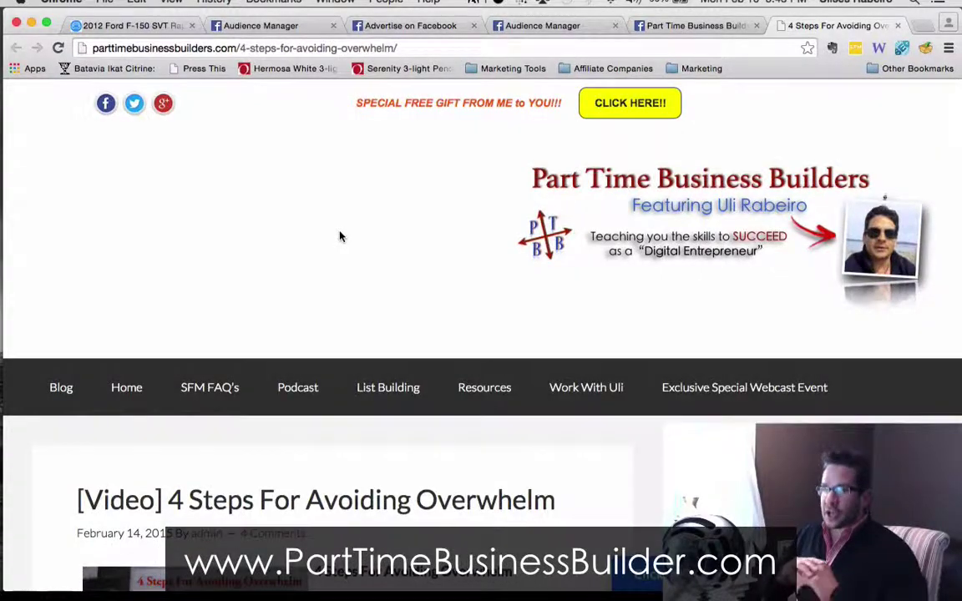
{"action": "scroll", "coordinate": [339, 236], "scroll_direction": "down", "scroll_amount": 5}
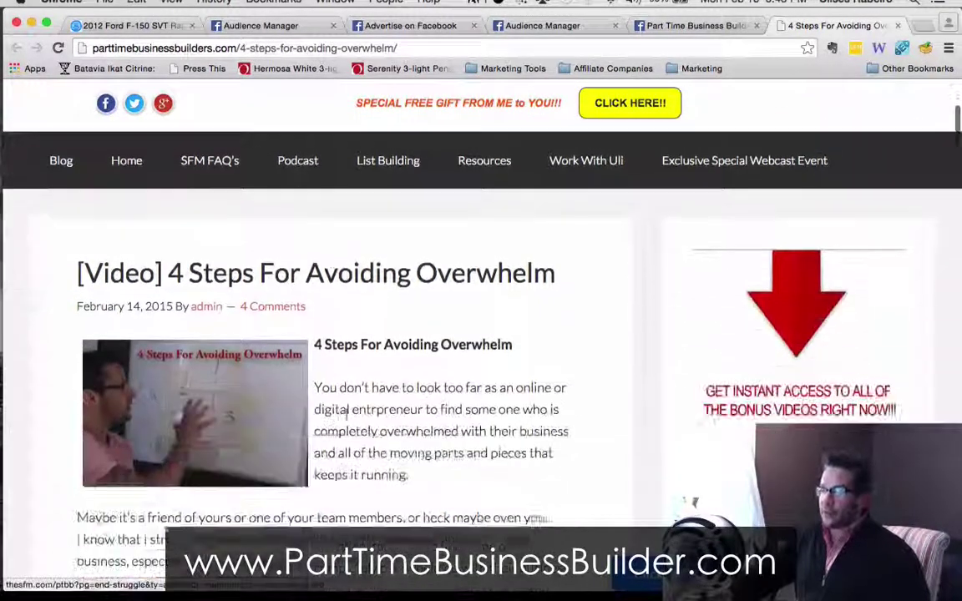
{"action": "scroll", "coordinate": [397, 384], "scroll_direction": "down", "scroll_amount": 10}
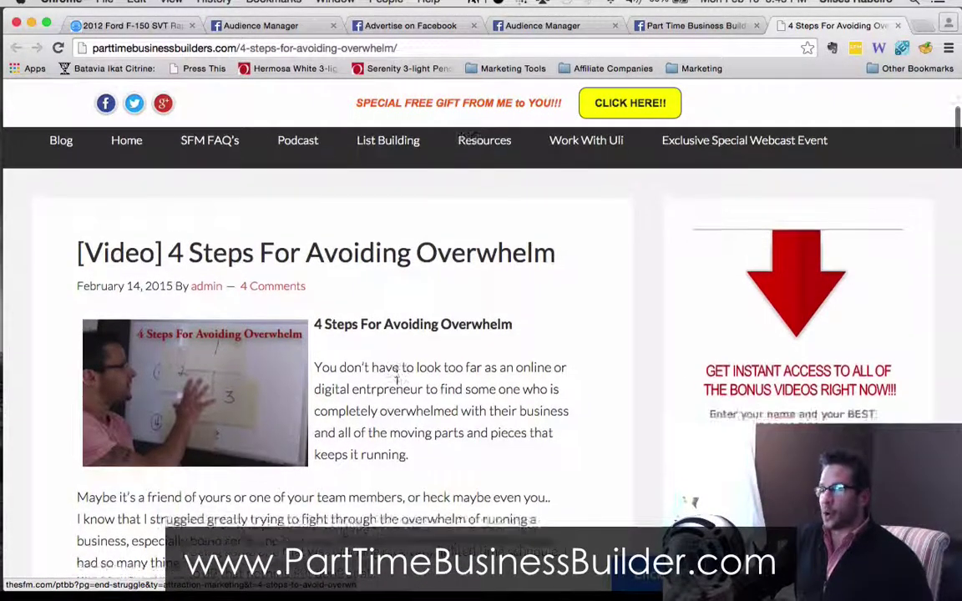
{"action": "scroll", "coordinate": [398, 387], "scroll_direction": "down", "scroll_amount": 3}
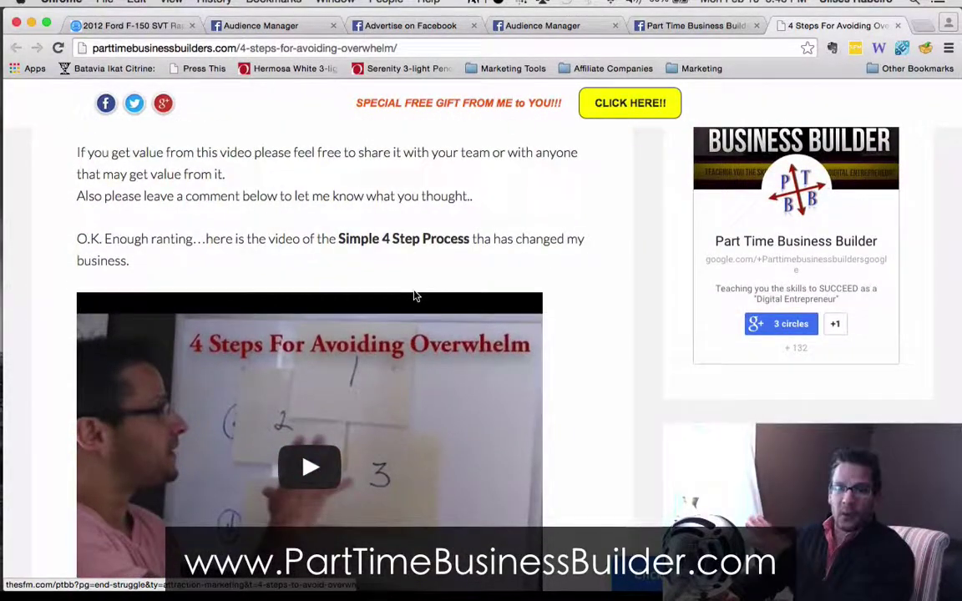
{"action": "scroll", "coordinate": [415, 296], "scroll_direction": "up", "scroll_amount": 5}
{"action": "scroll", "coordinate": [415, 296], "scroll_direction": "up", "scroll_amount": 15}
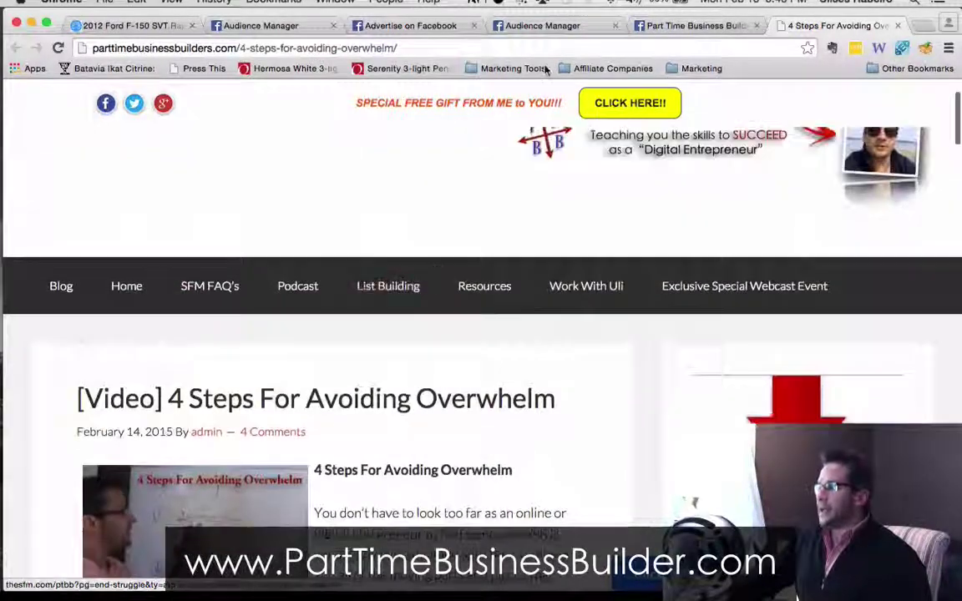
On Part Time Business Builder, dismiss the error, expand the February 12 post and select its marketingmastery link
{"action": "left_click", "coordinate": [650, 27]}
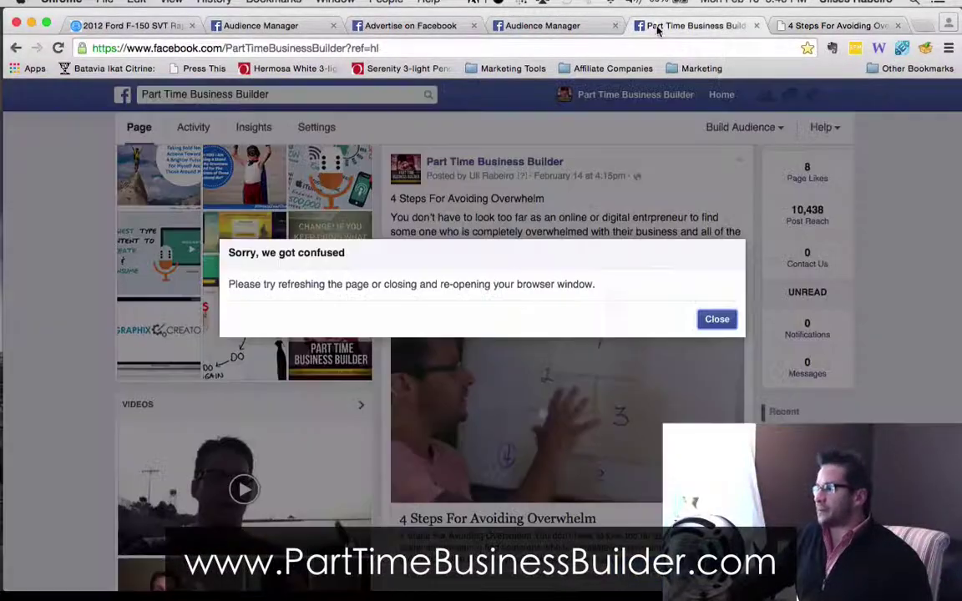
{"action": "left_click", "coordinate": [716, 320]}
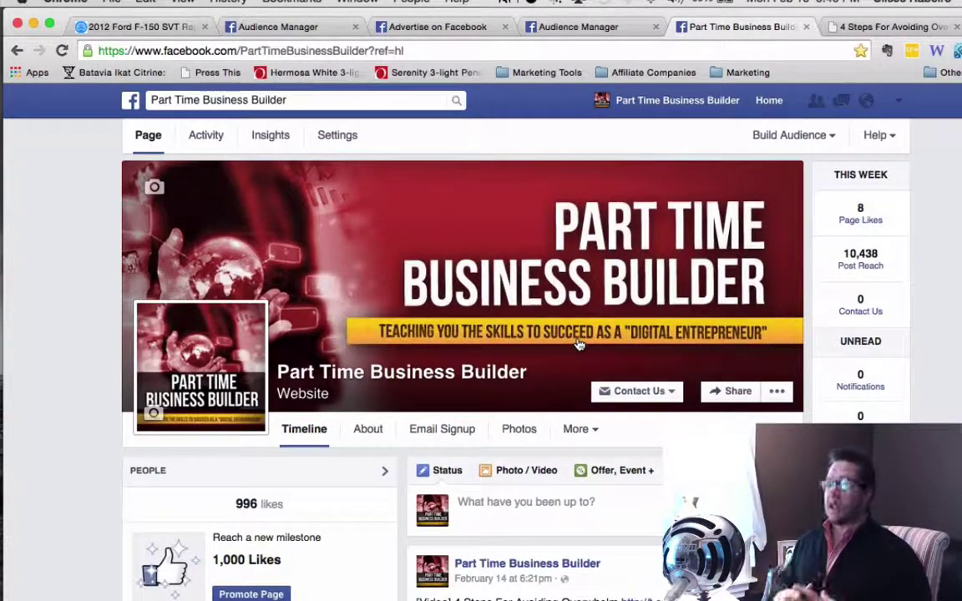
{"action": "scroll", "coordinate": [578, 344], "scroll_direction": "down", "scroll_amount": 15}
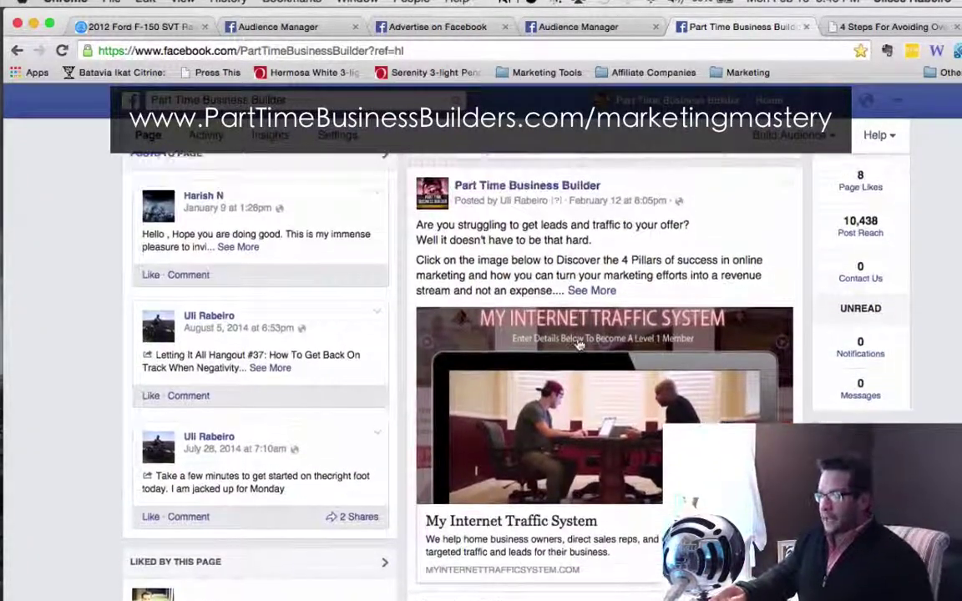
{"action": "scroll", "coordinate": [559, 344], "scroll_direction": "down", "scroll_amount": 1}
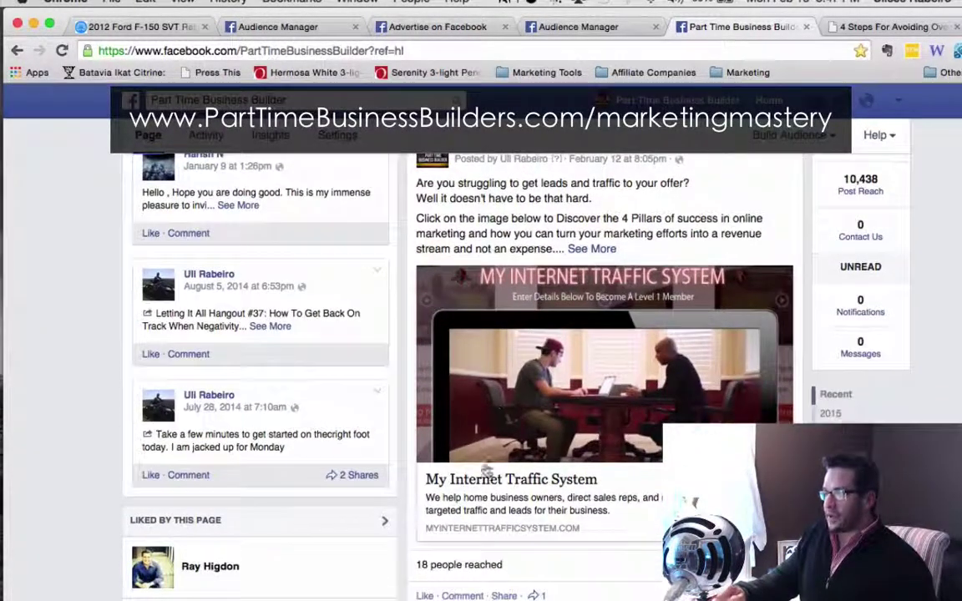
{"action": "scroll", "coordinate": [640, 317], "scroll_direction": "up", "scroll_amount": 2}
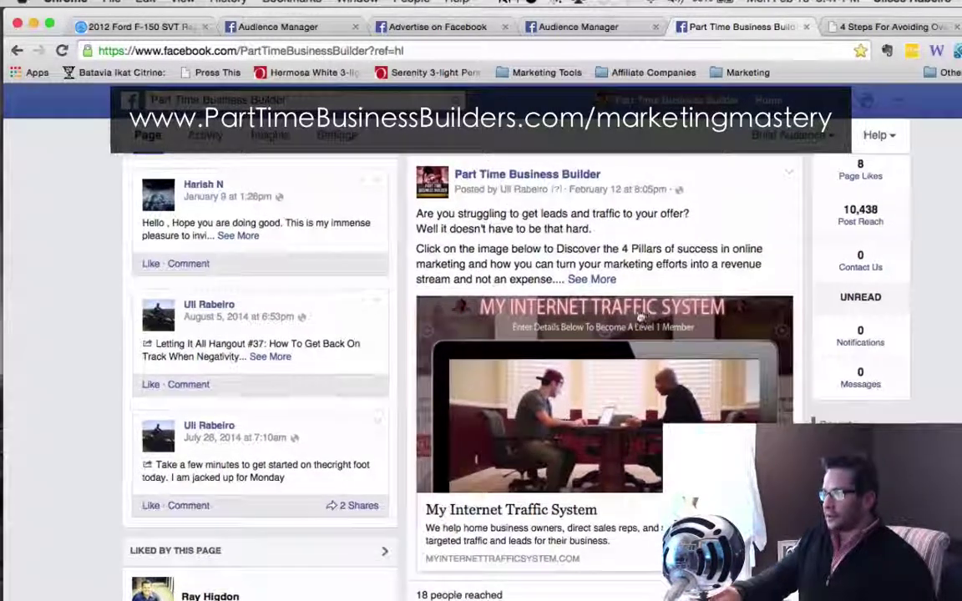
{"action": "left_click", "coordinate": [584, 279]}
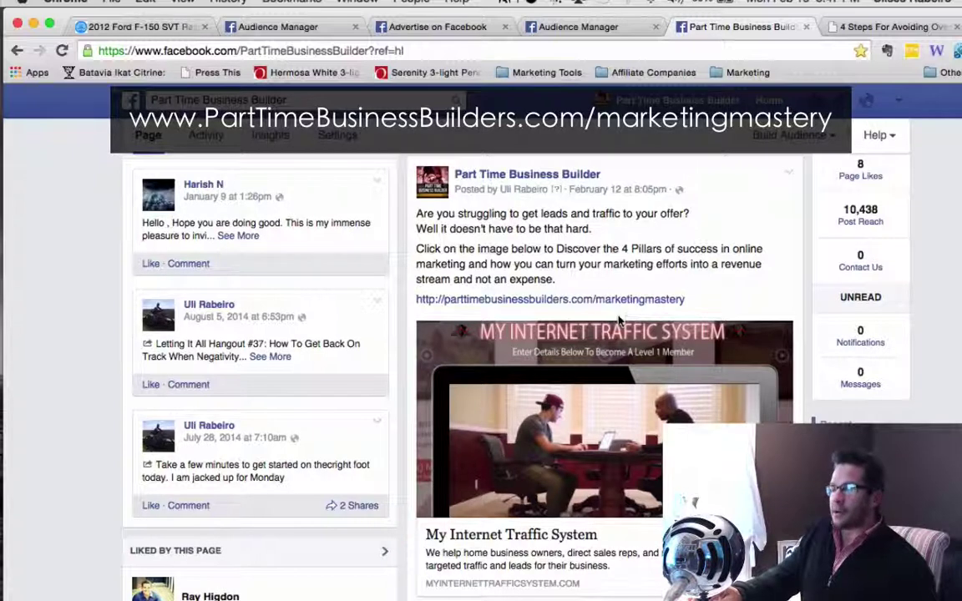
{"action": "left_click_drag", "start_coordinate": [690, 297], "coordinate": [407, 332]}
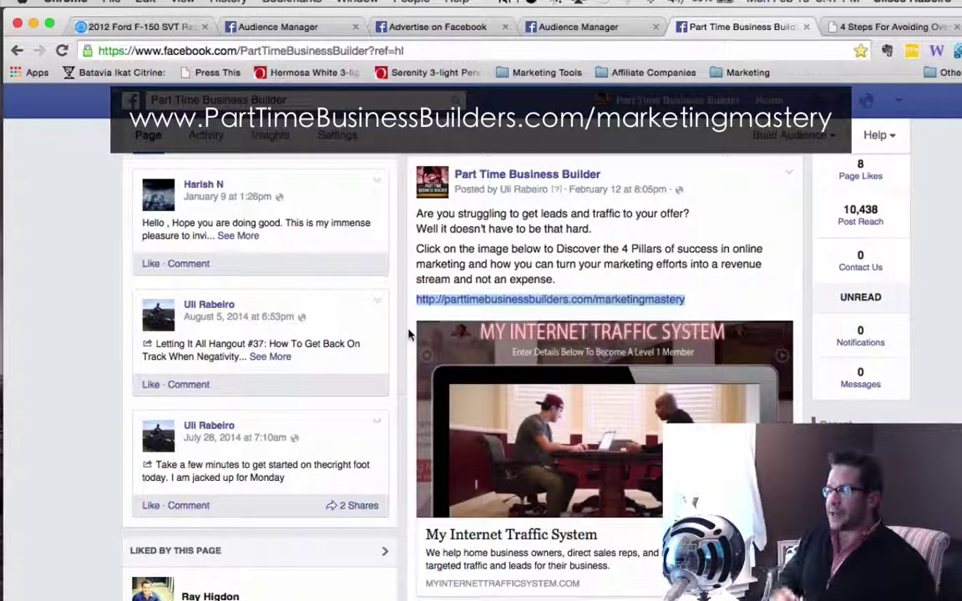